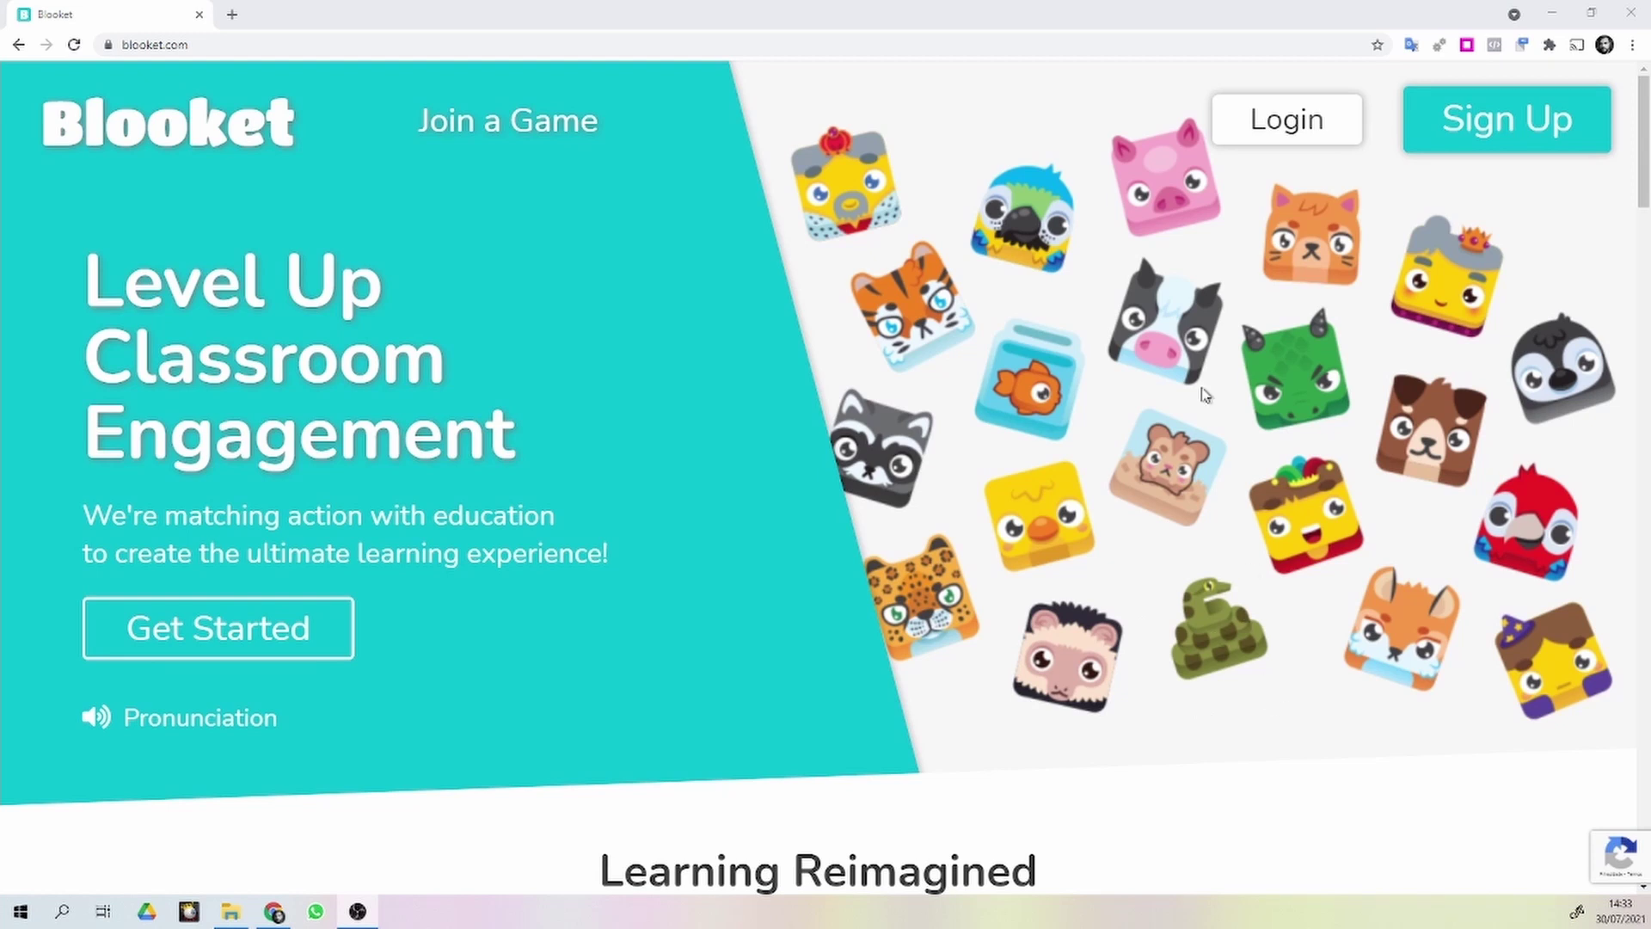
Sign up for an account with Google, agreeing to the age requirement, privacy policy and terms of service
{"action": "left_click", "coordinate": [1519, 146]}
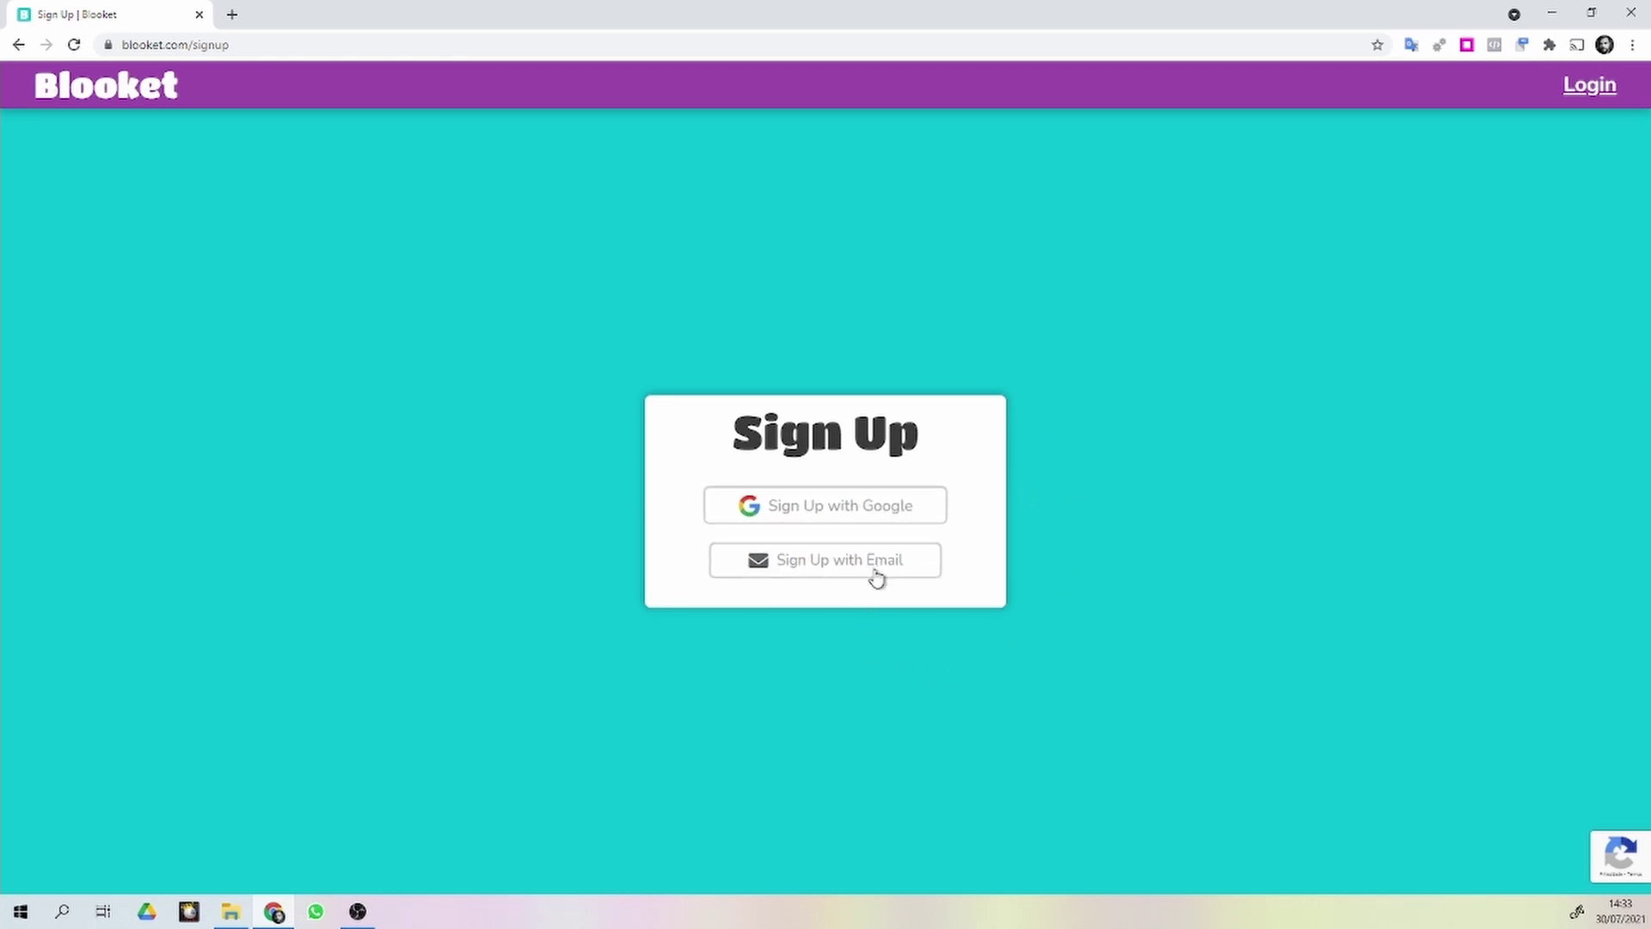
{"action": "left_click", "coordinate": [831, 512]}
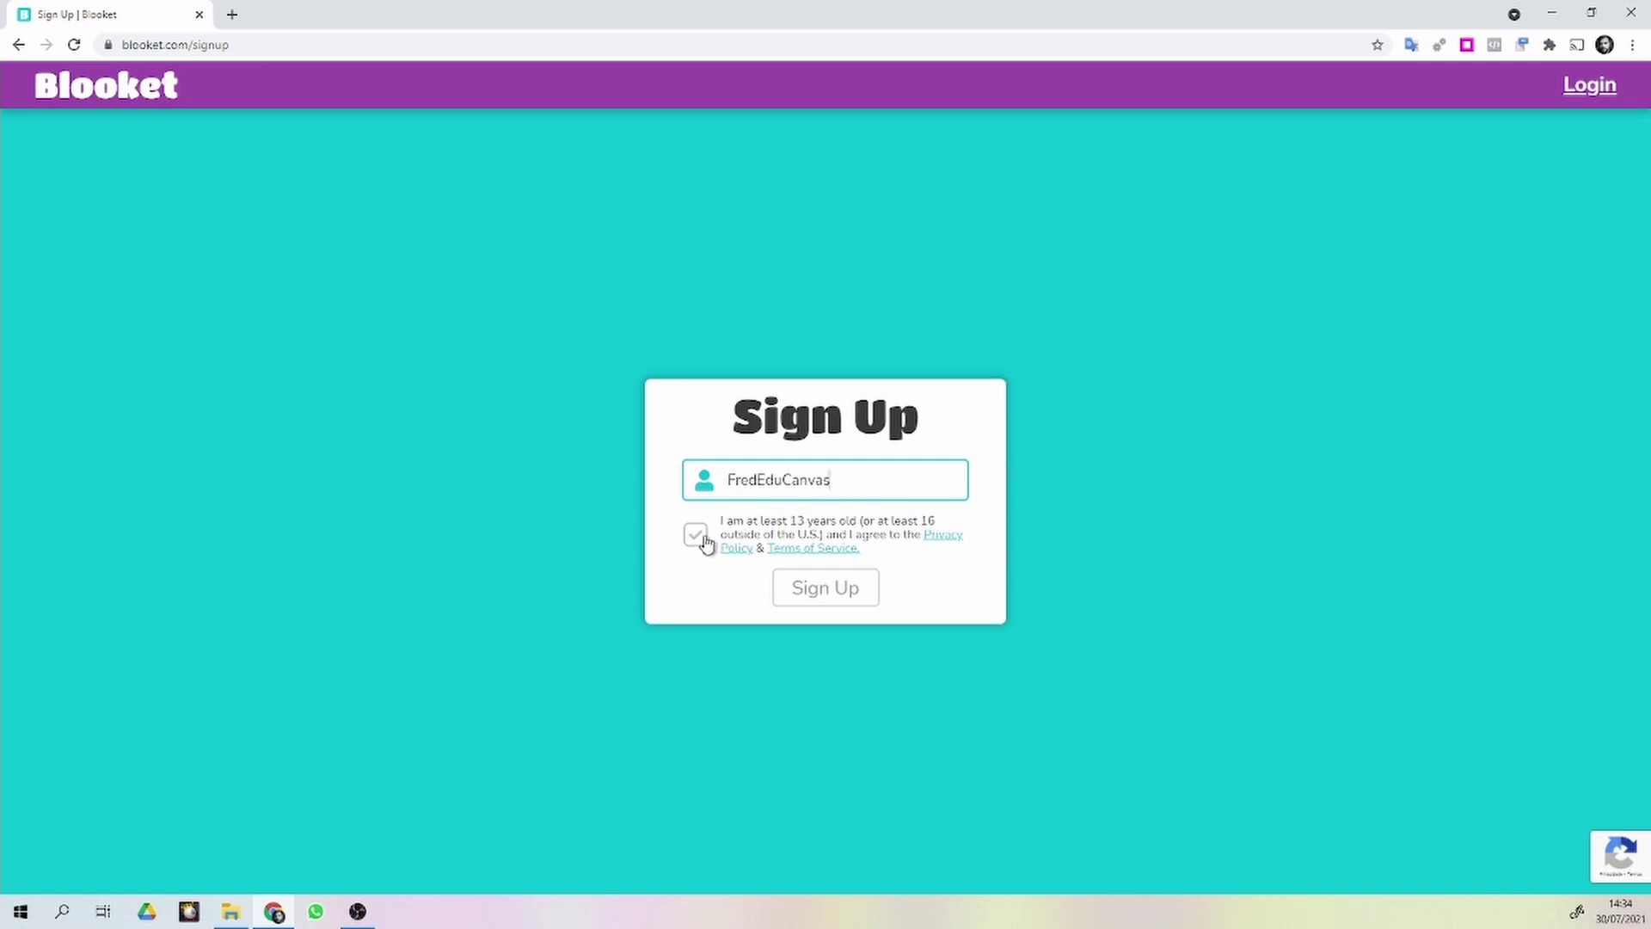
{"action": "left_click", "coordinate": [696, 536]}
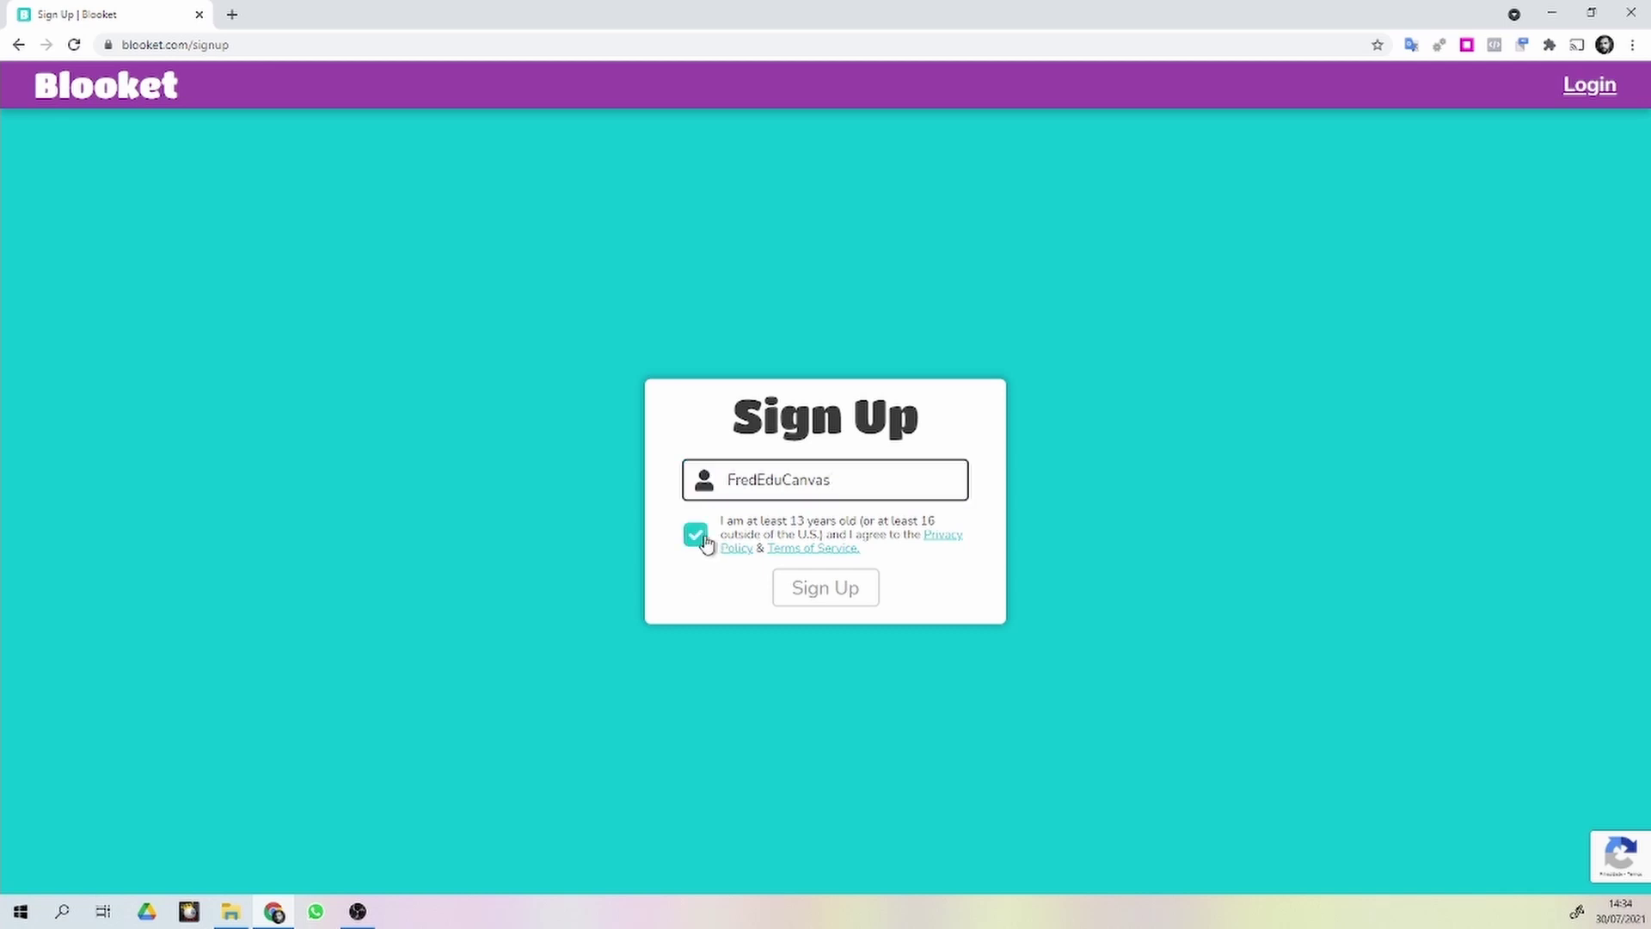
{"action": "left_click", "coordinate": [843, 593]}
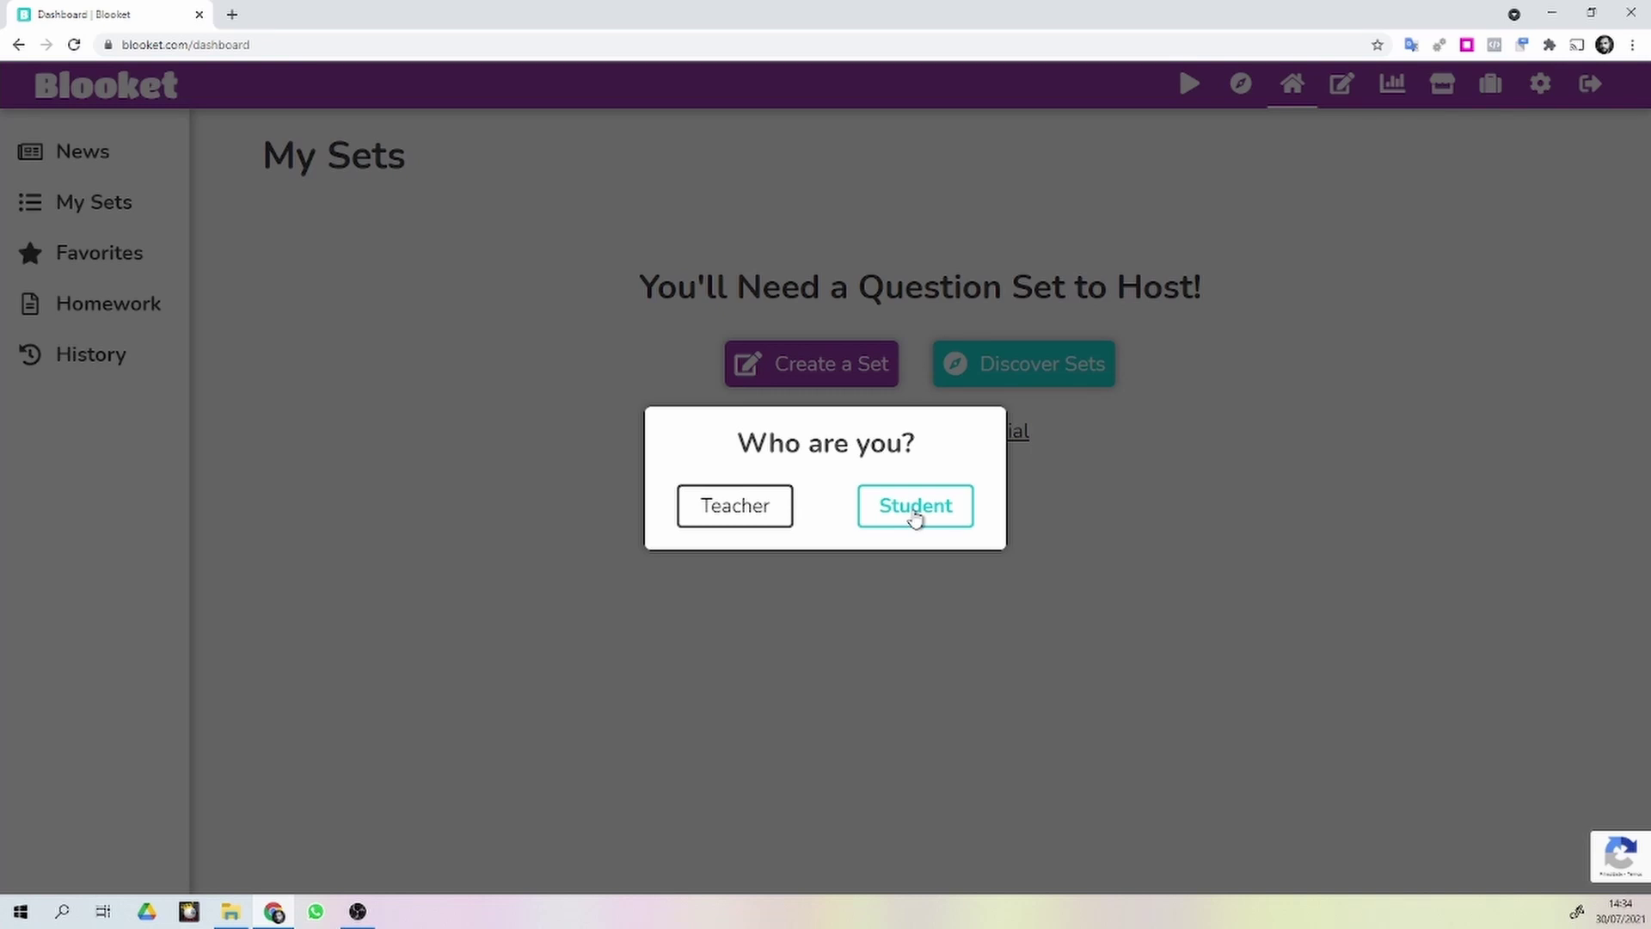
Choose the Teacher role and postpone the welcome tour
{"action": "left_click", "coordinate": [729, 513]}
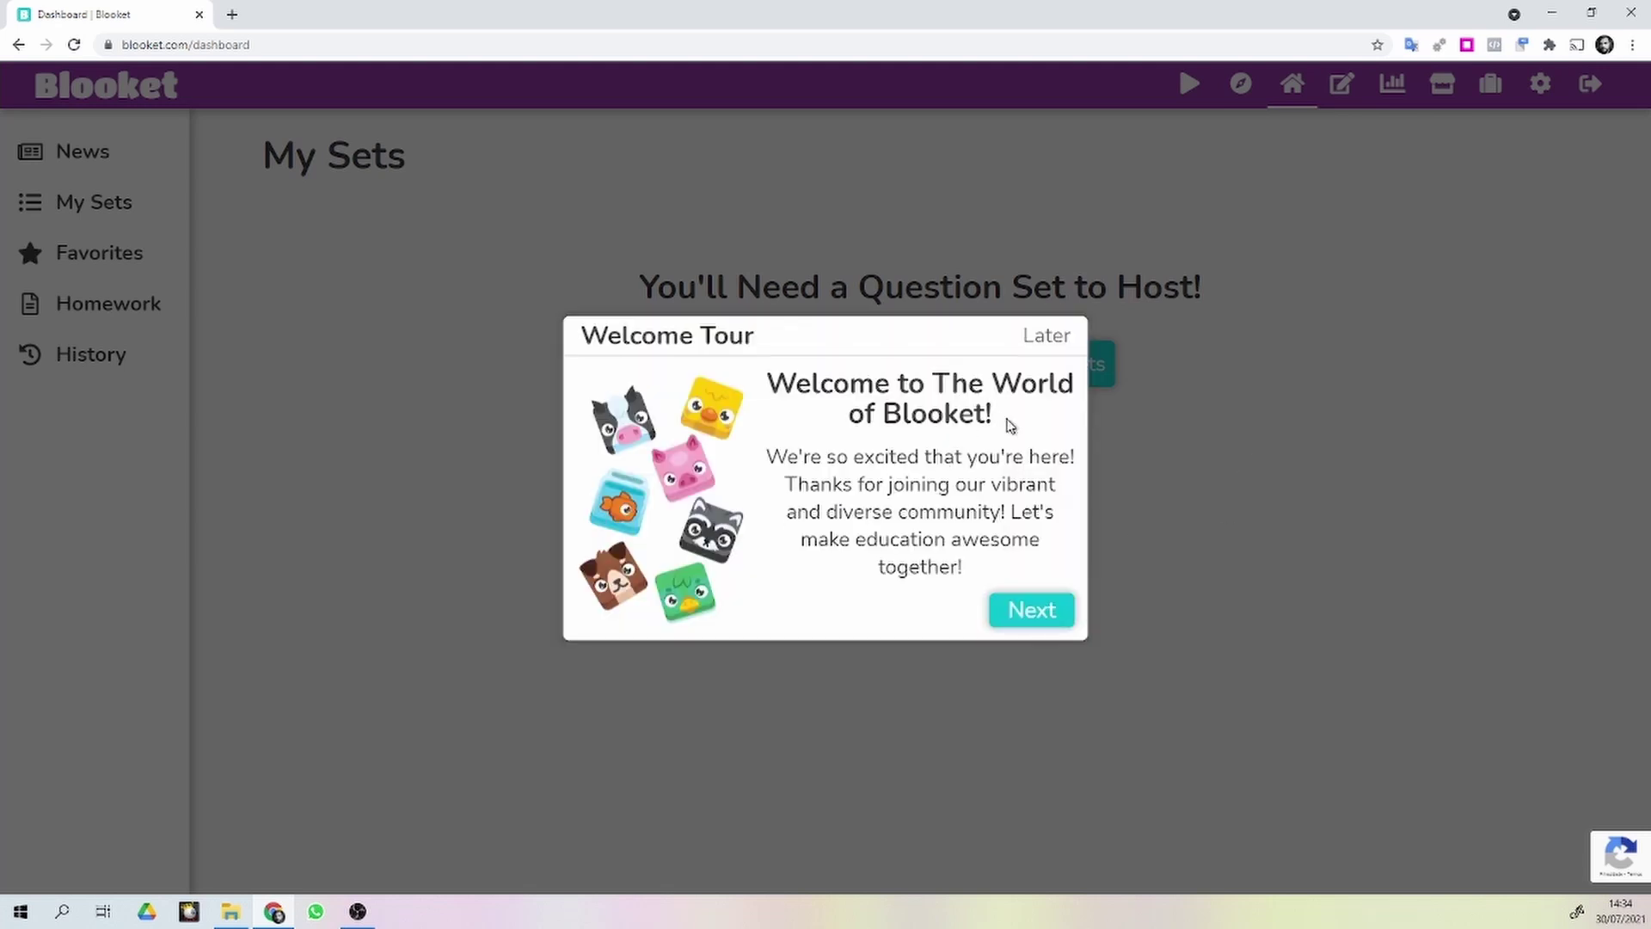
{"action": "left_click", "coordinate": [1064, 341]}
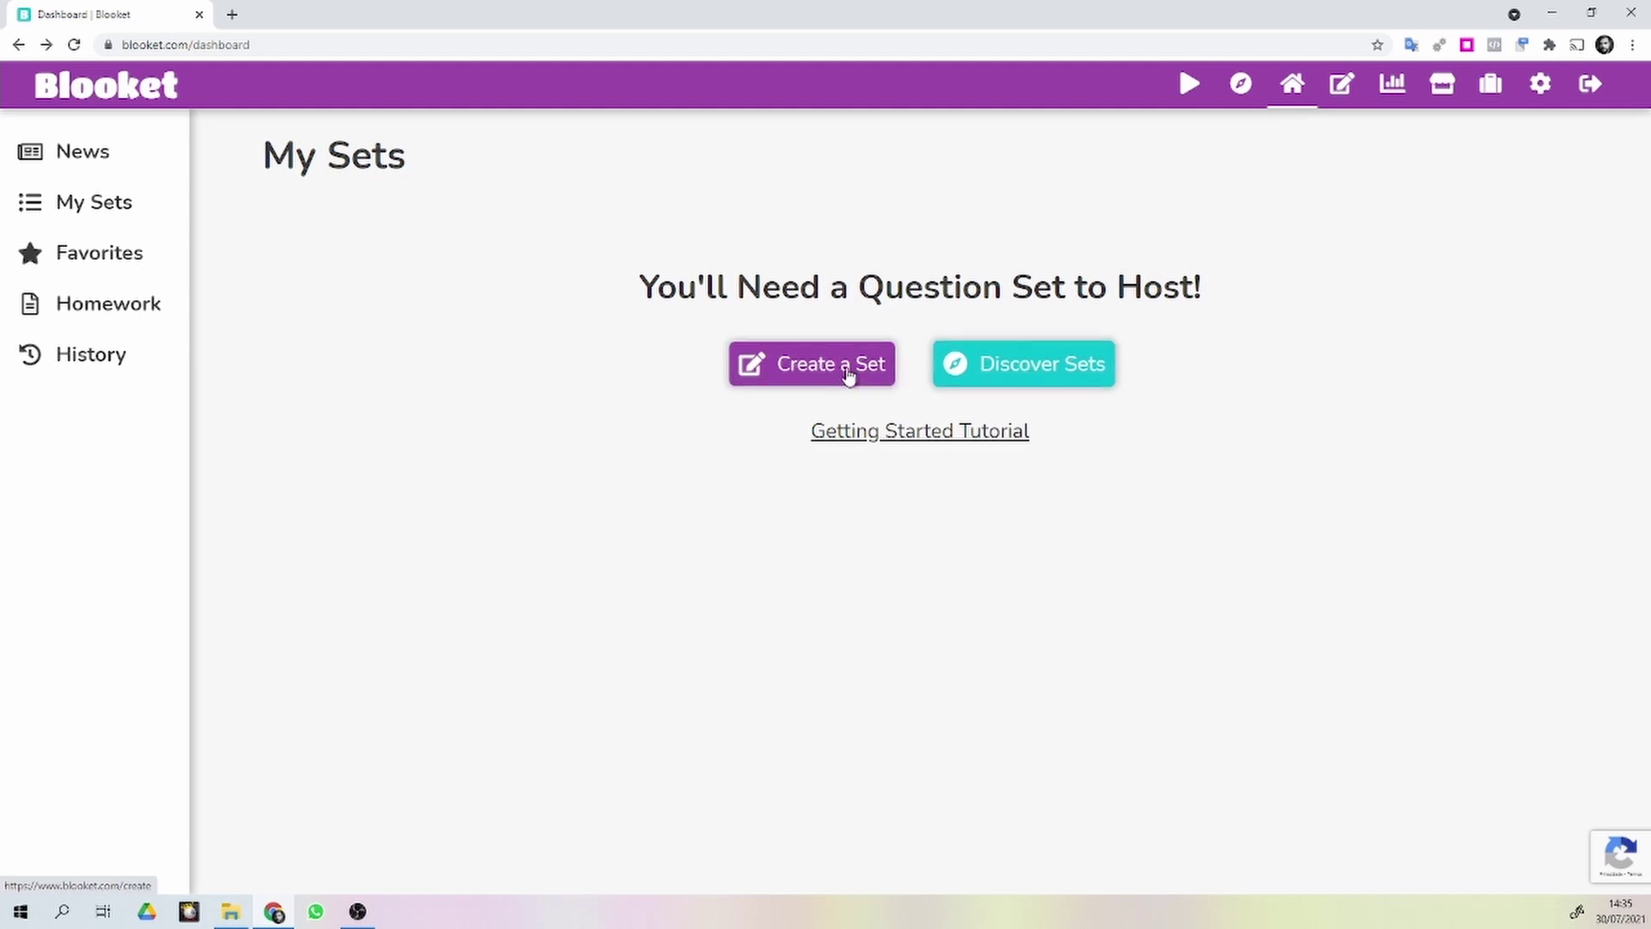
Start a new question set and title it "EduCanvas 101"
{"action": "left_click", "coordinate": [798, 378]}
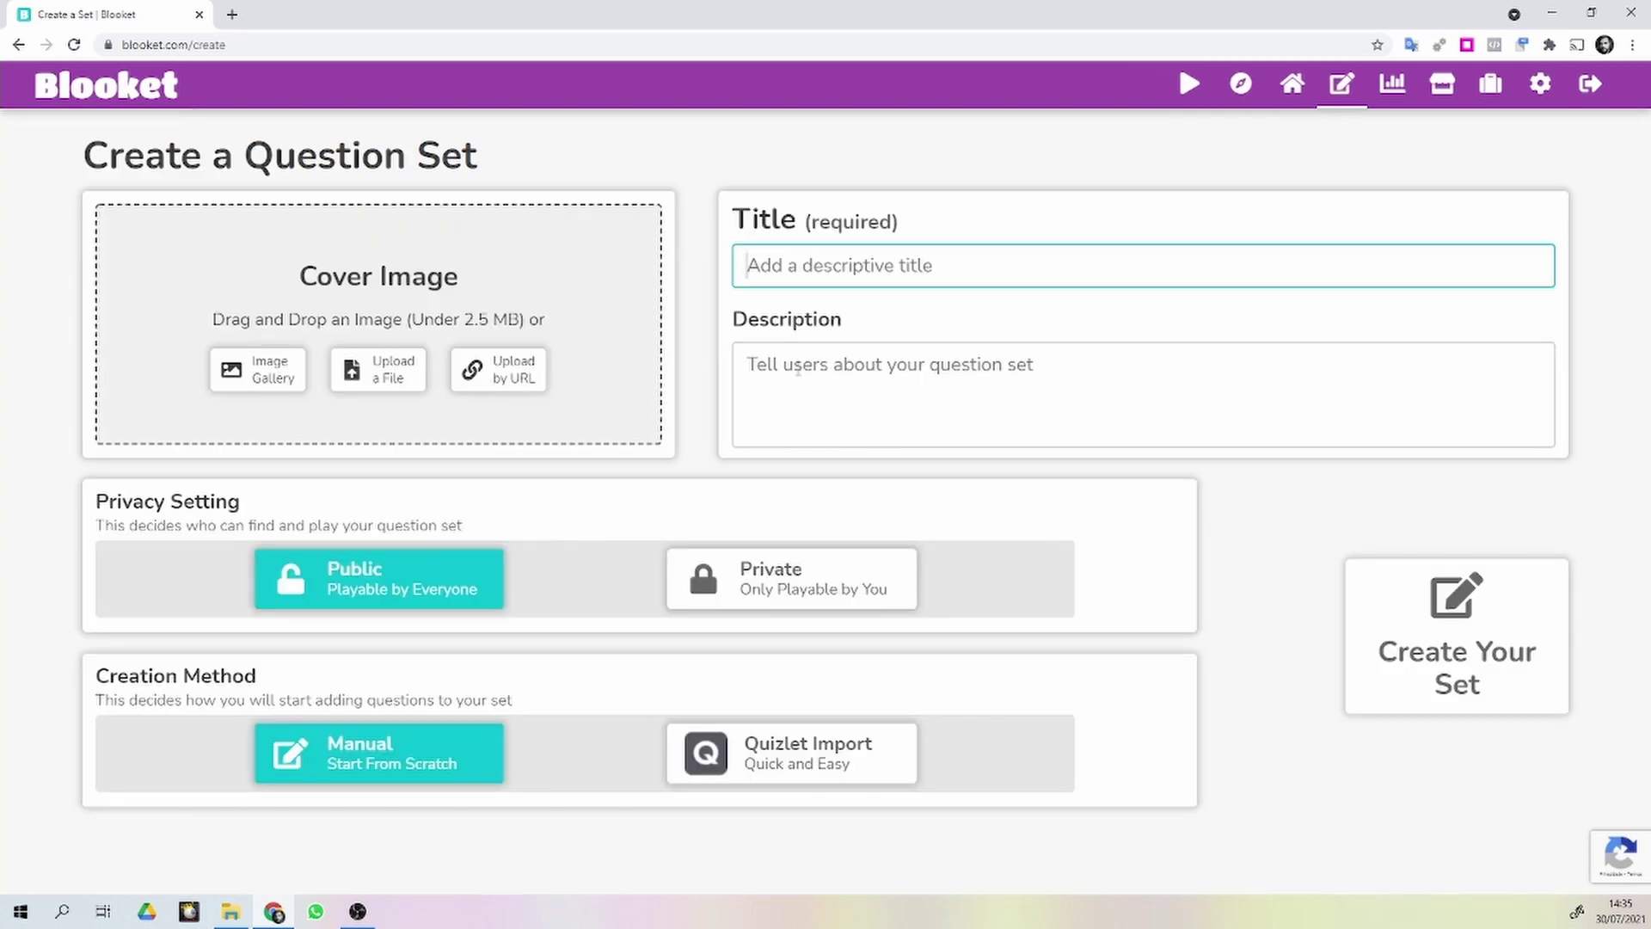
{"action": "type", "text": "E"}
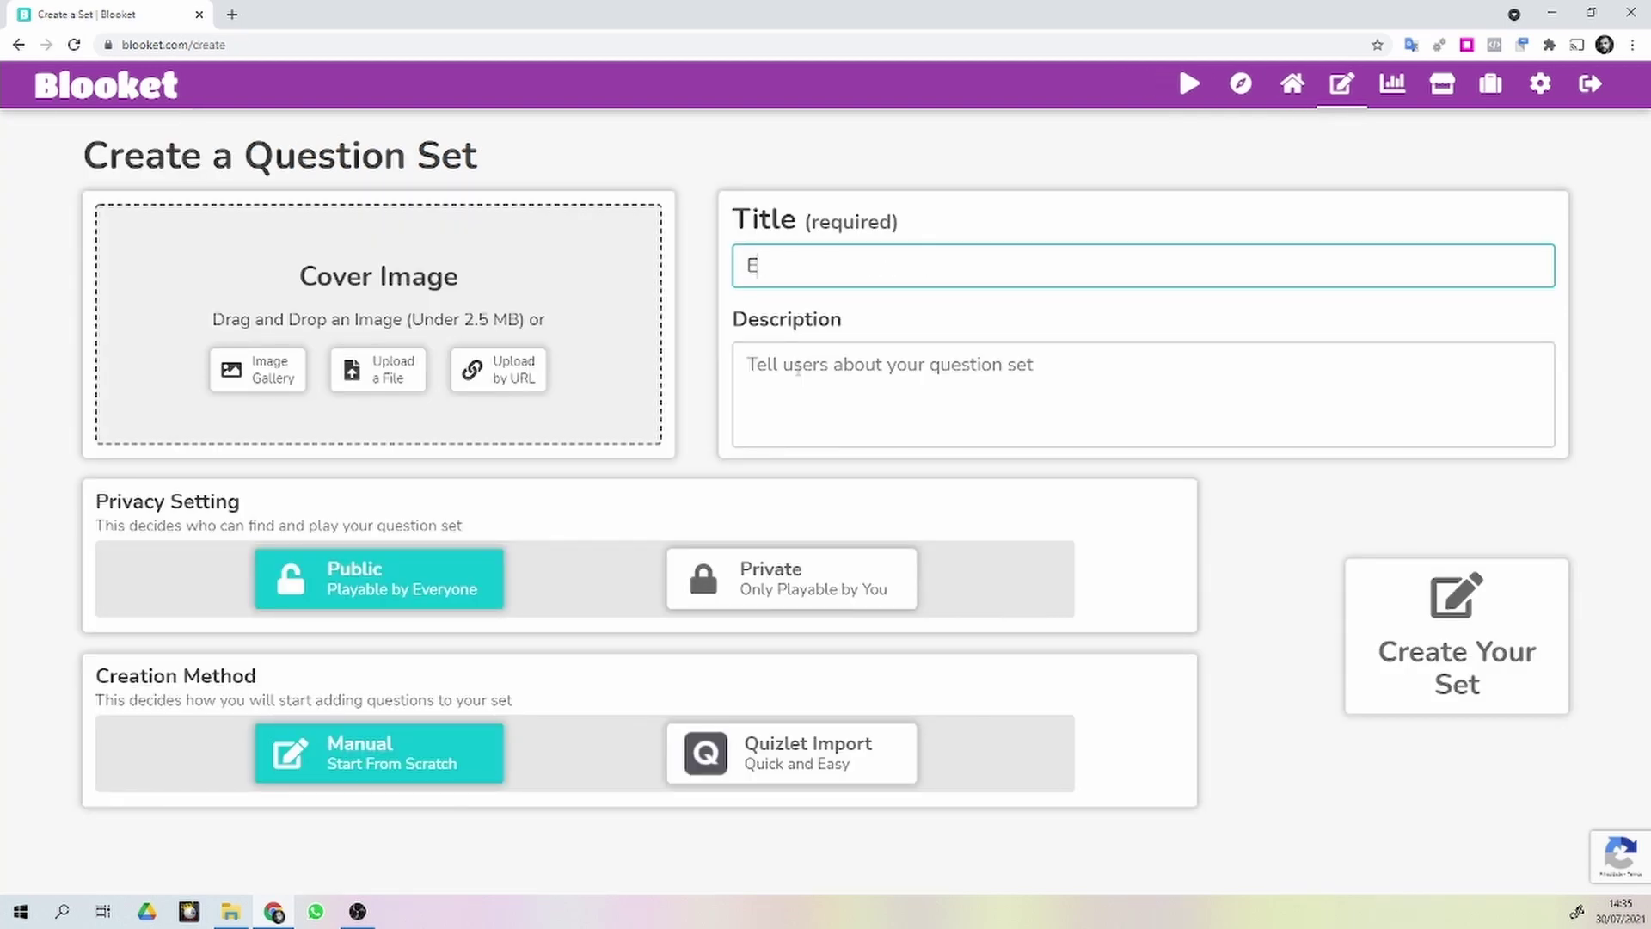
{"action": "type", "text": "duCanvas 101"}
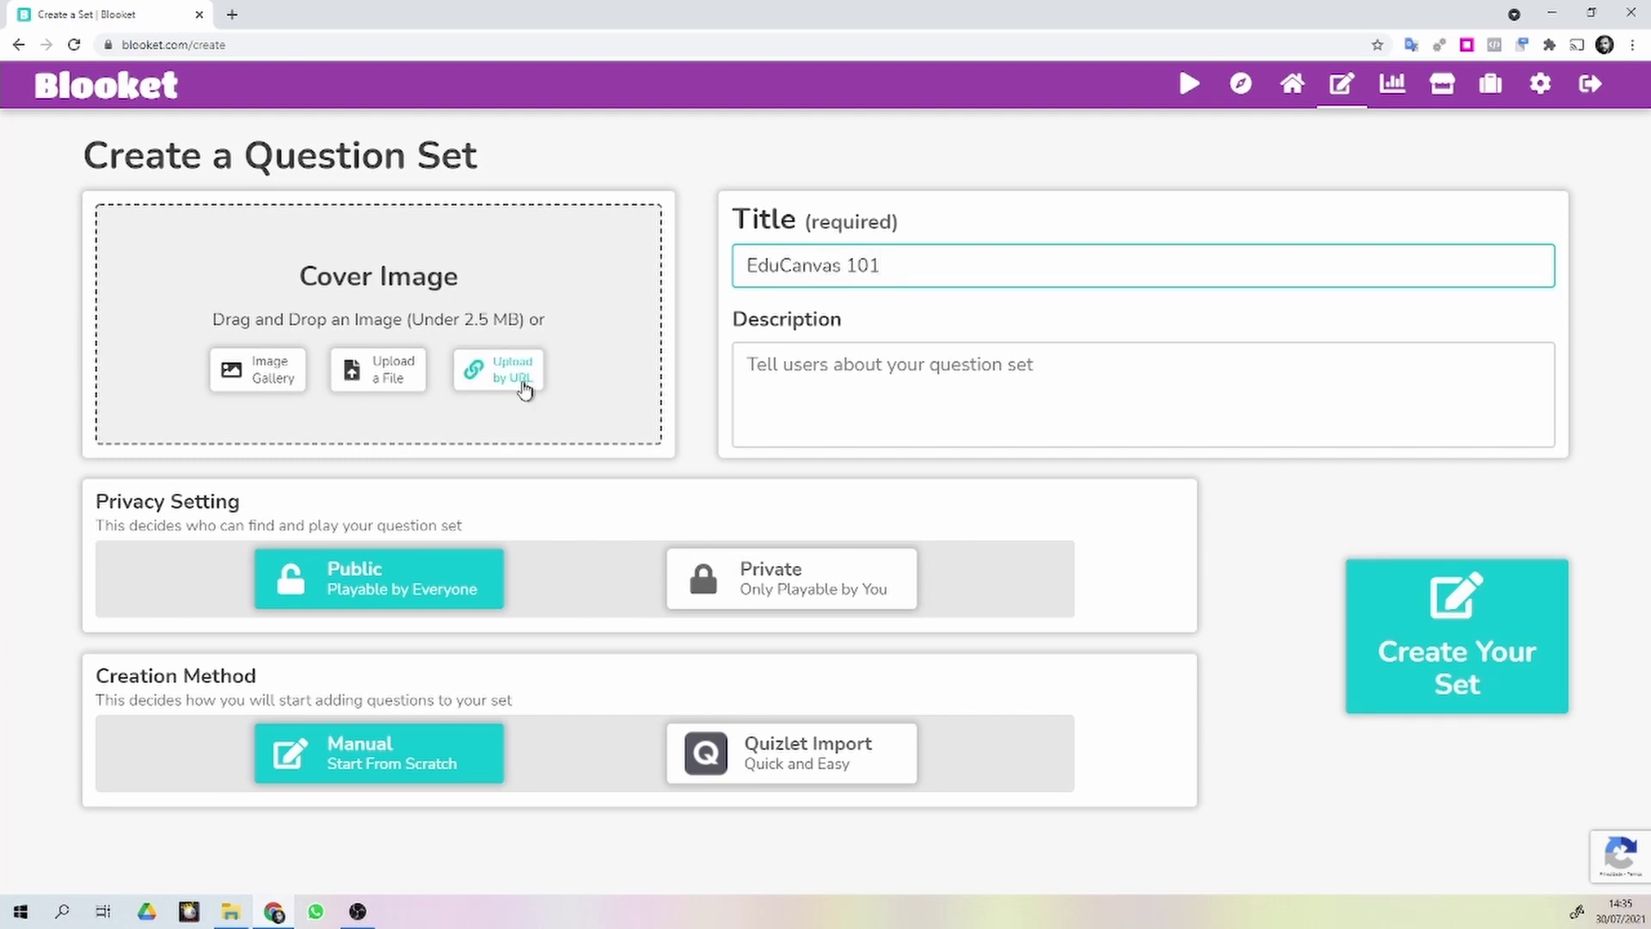
Search the image gallery for "Space" and use the photo of a lone figure beneath the Milky Way as cover image
{"action": "left_click", "coordinate": [438, 378]}
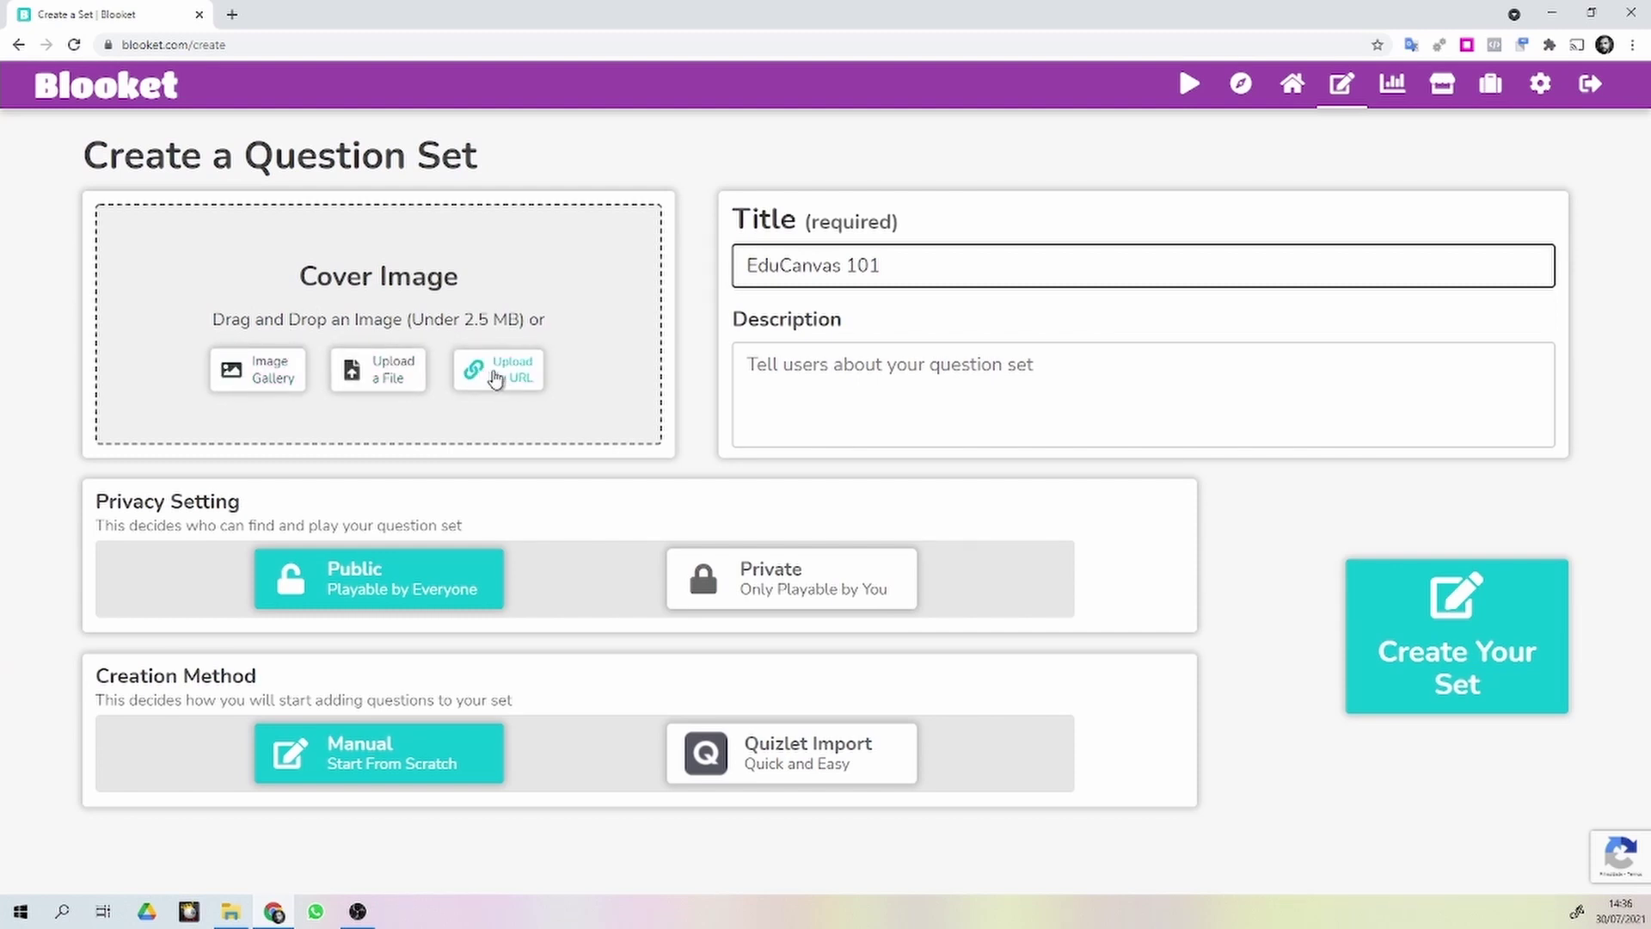
{"action": "left_click", "coordinate": [249, 370]}
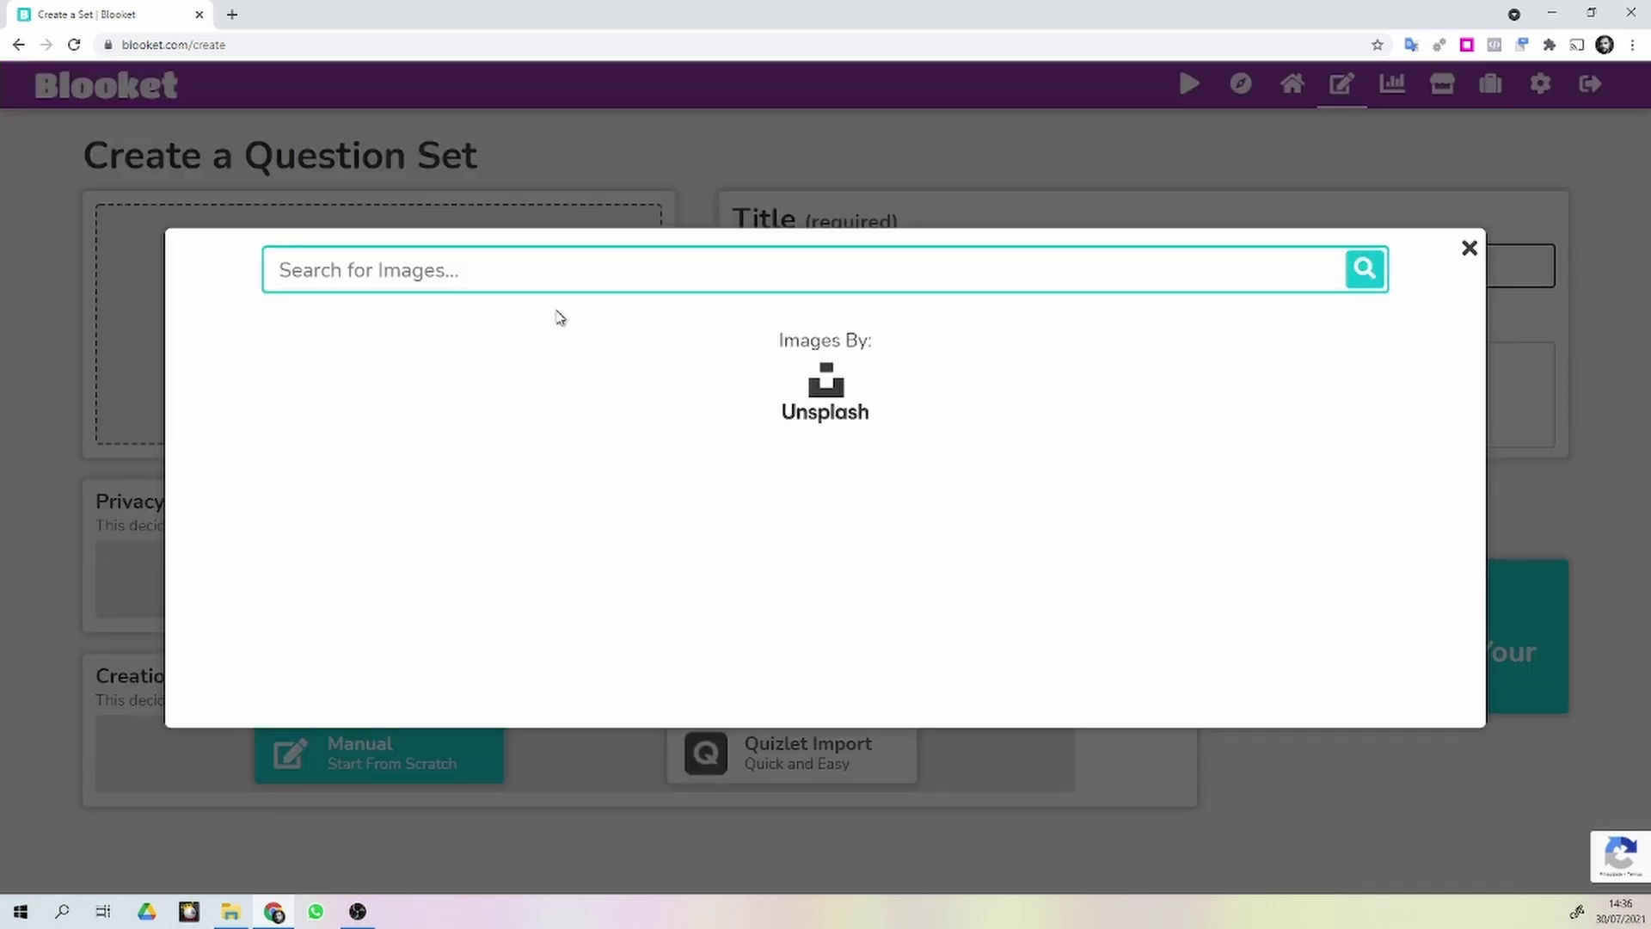
{"action": "type", "text": "Space"}
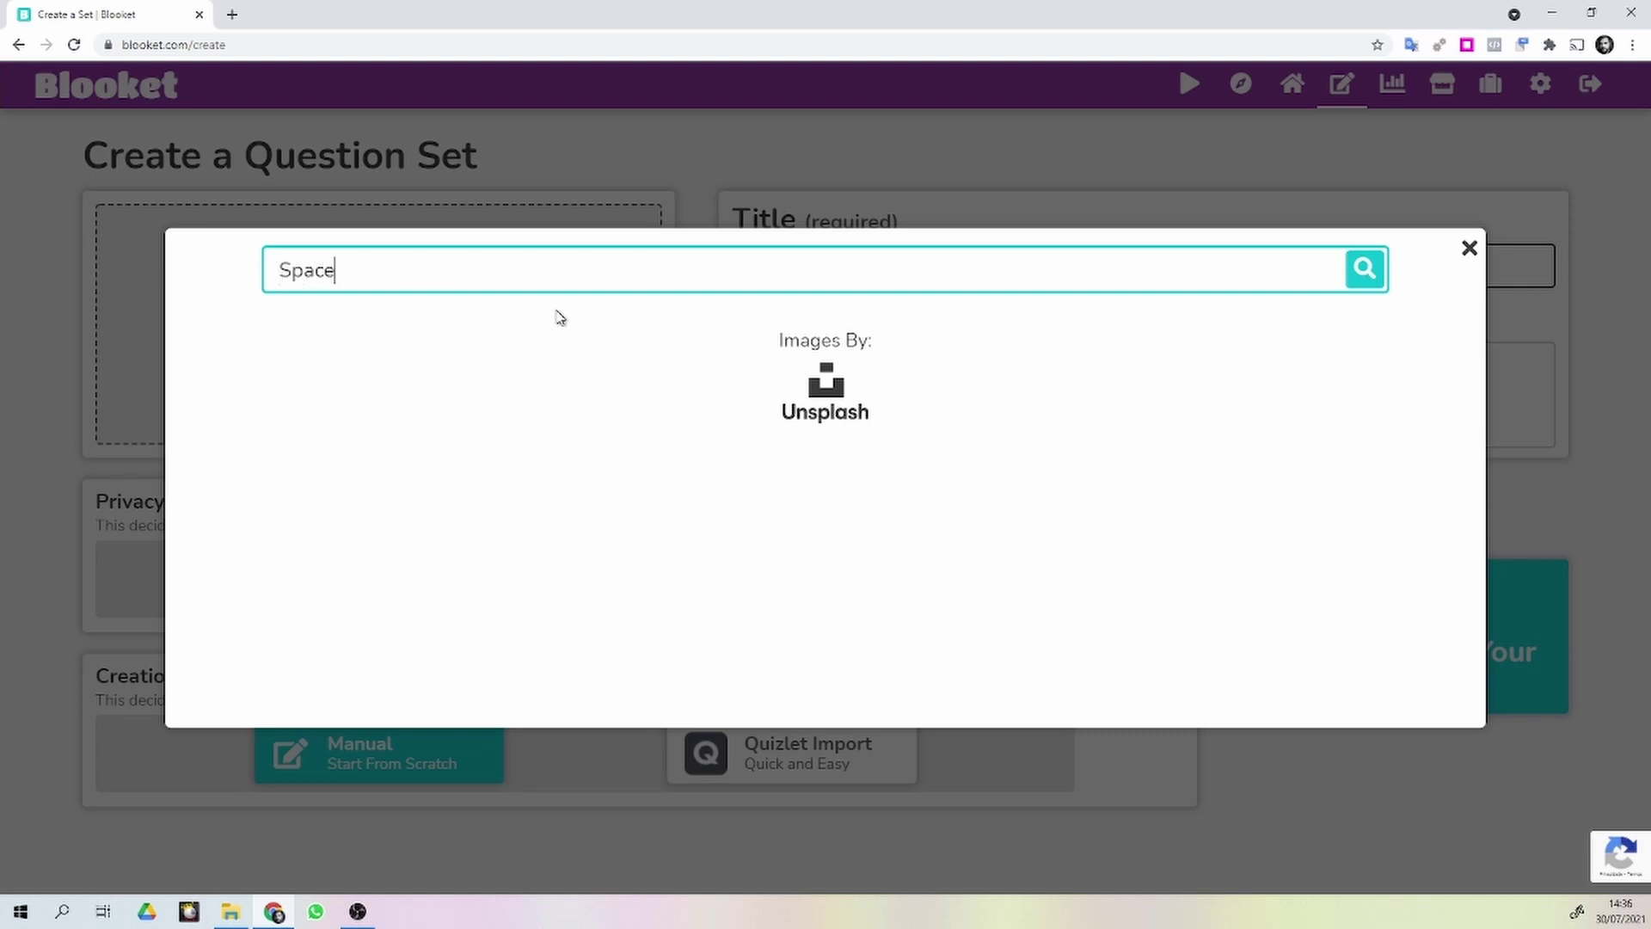
{"action": "key", "text": "Return"}
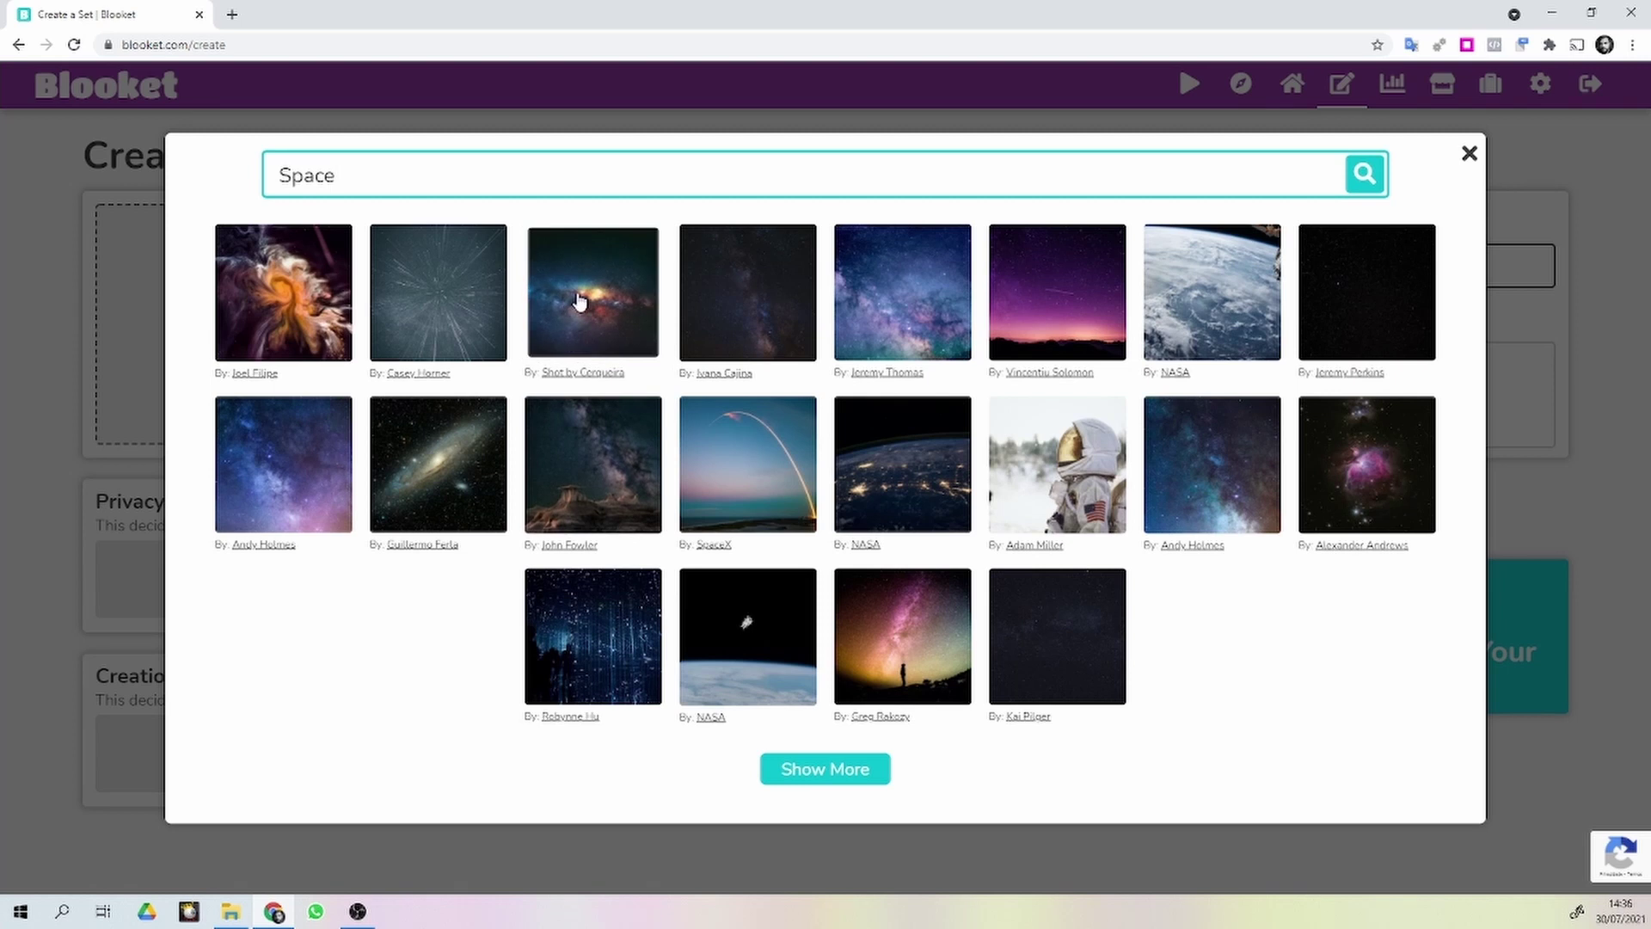
{"action": "left_click", "coordinate": [877, 608]}
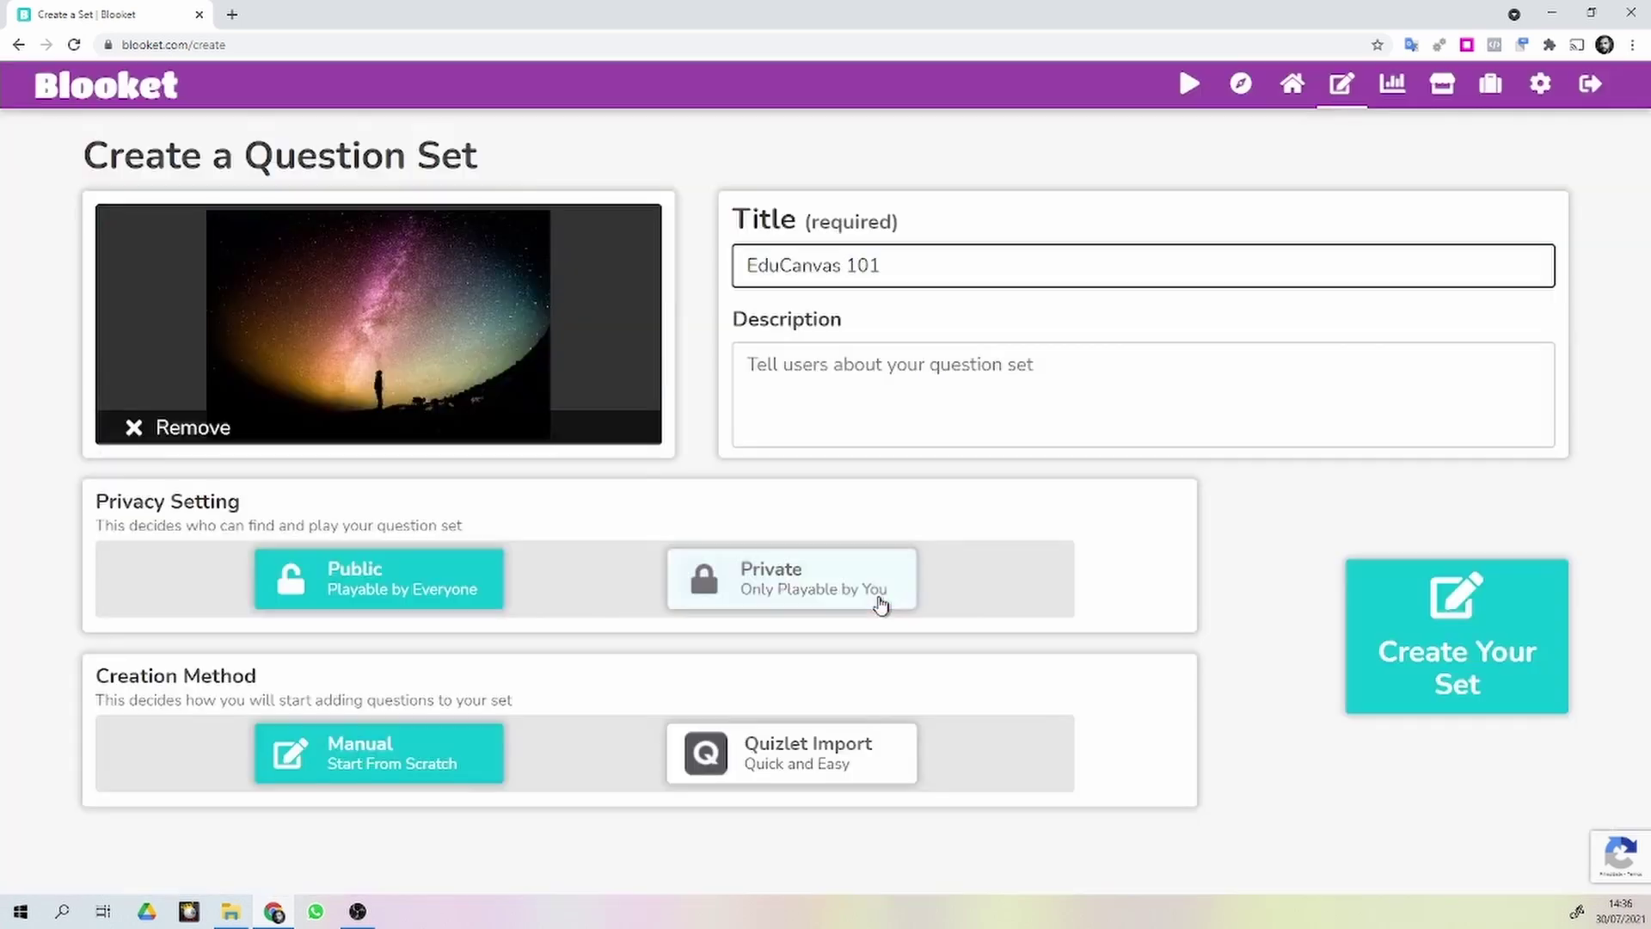
Describe the set as "Exemplo para o vídeo" and create it with Public privacy and the Manual creation method
{"action": "left_click", "coordinate": [811, 378]}
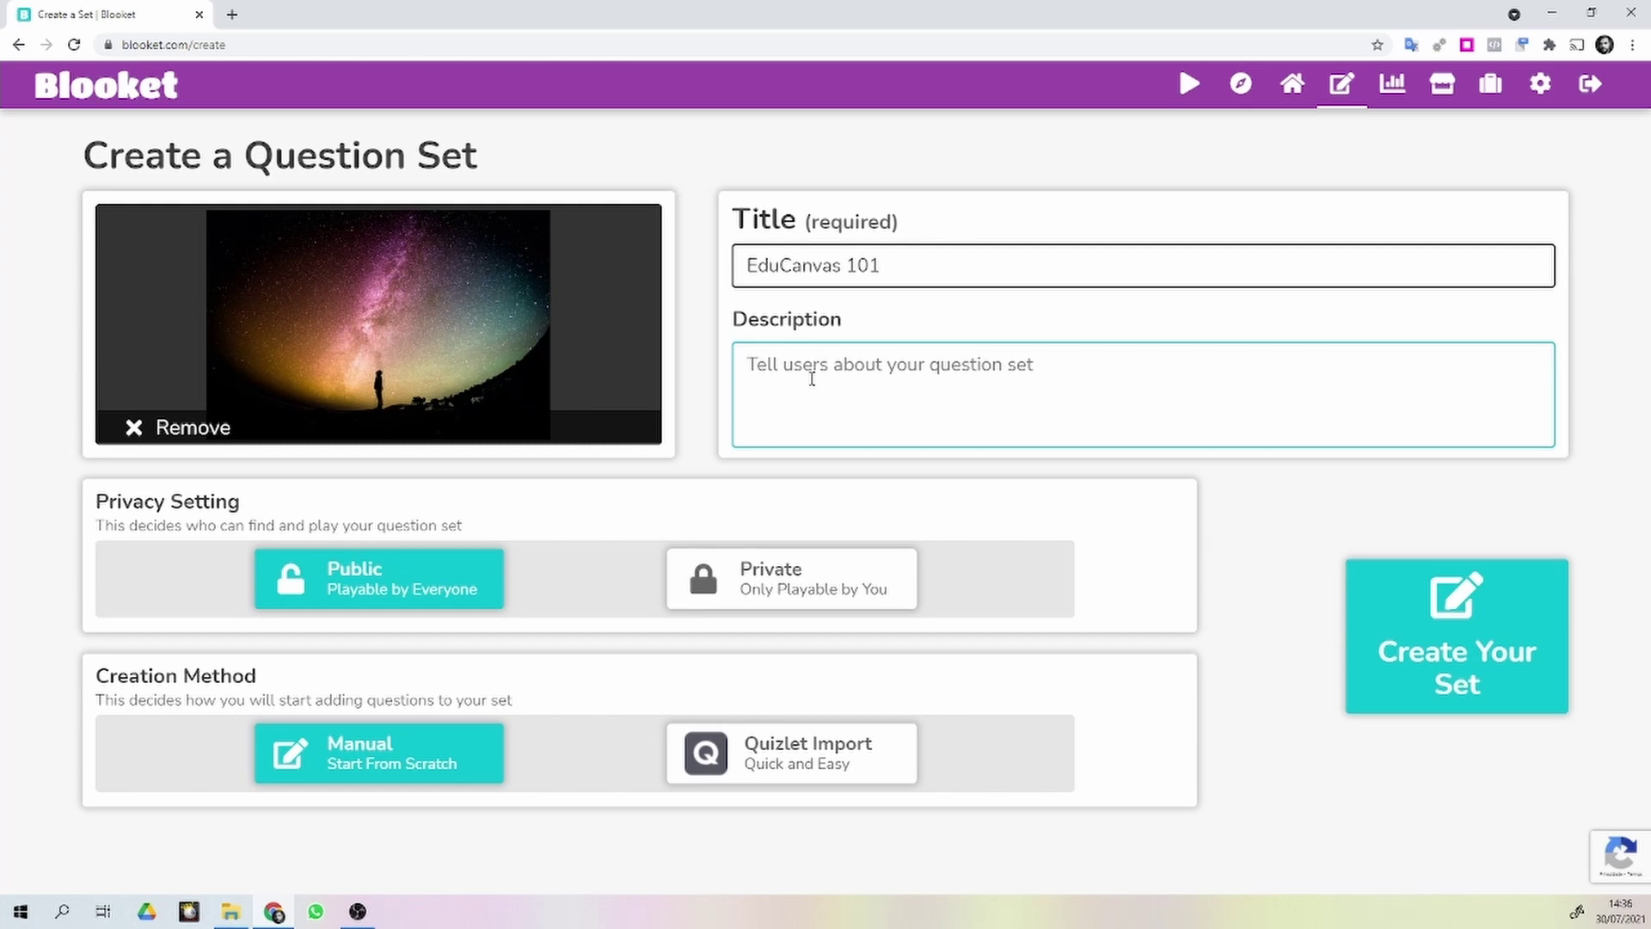
{"action": "type", "text": "Exemplo pa"}
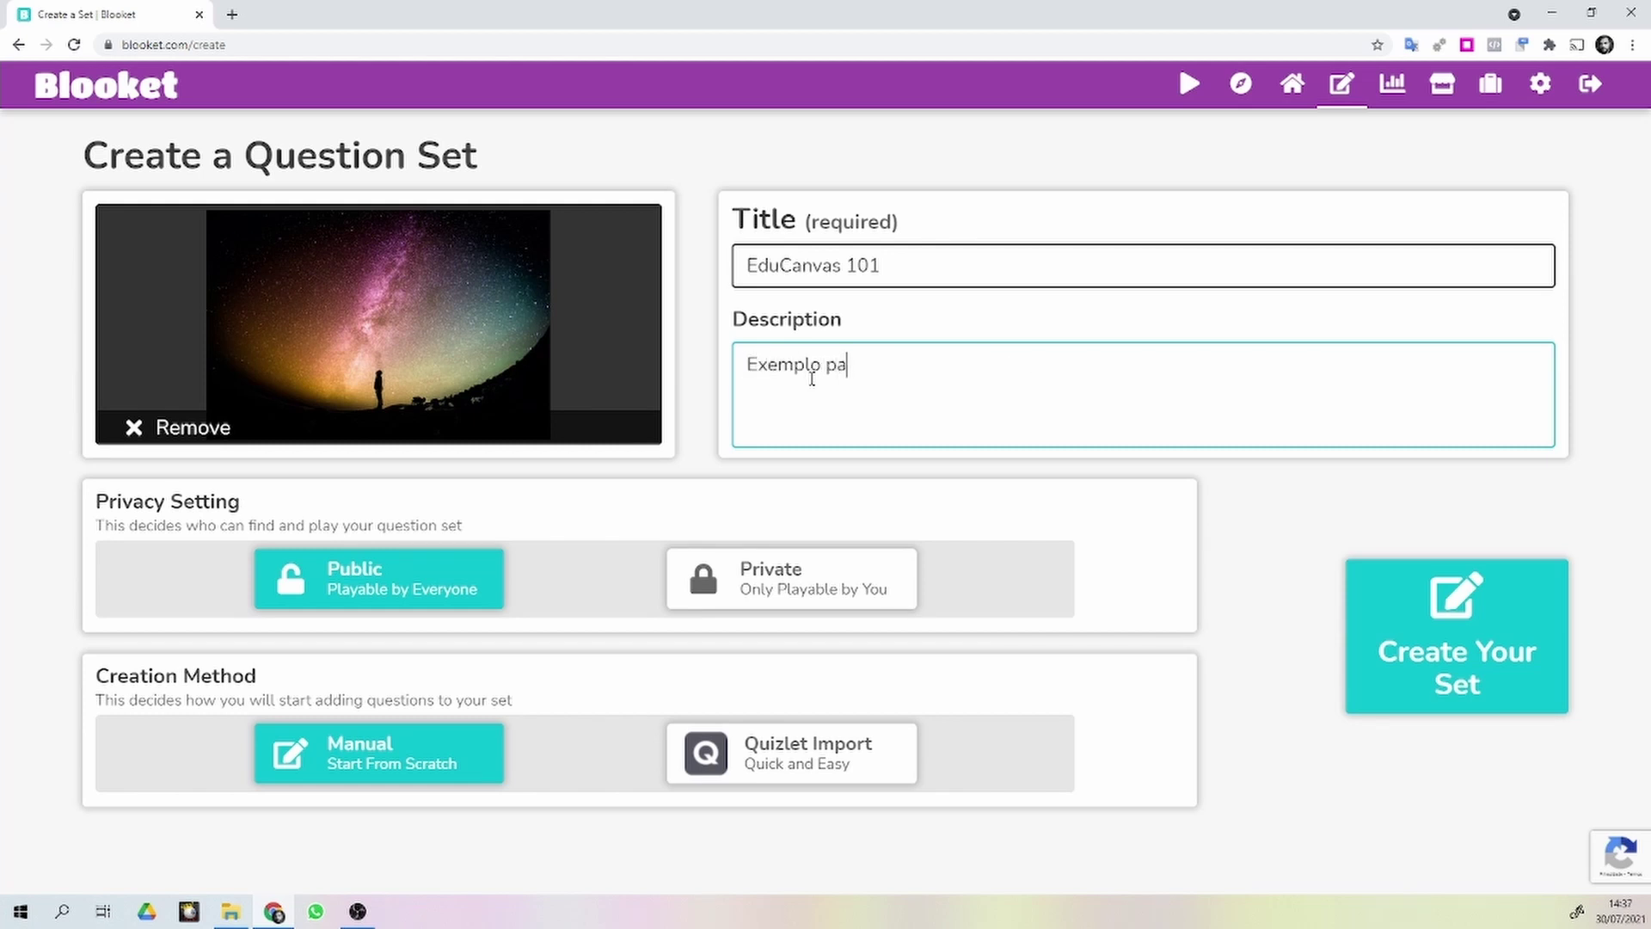
{"action": "type", "text": "ra o vídeo"}
{"action": "left_click", "coordinate": [370, 563]}
{"action": "left_click", "coordinate": [719, 593]}
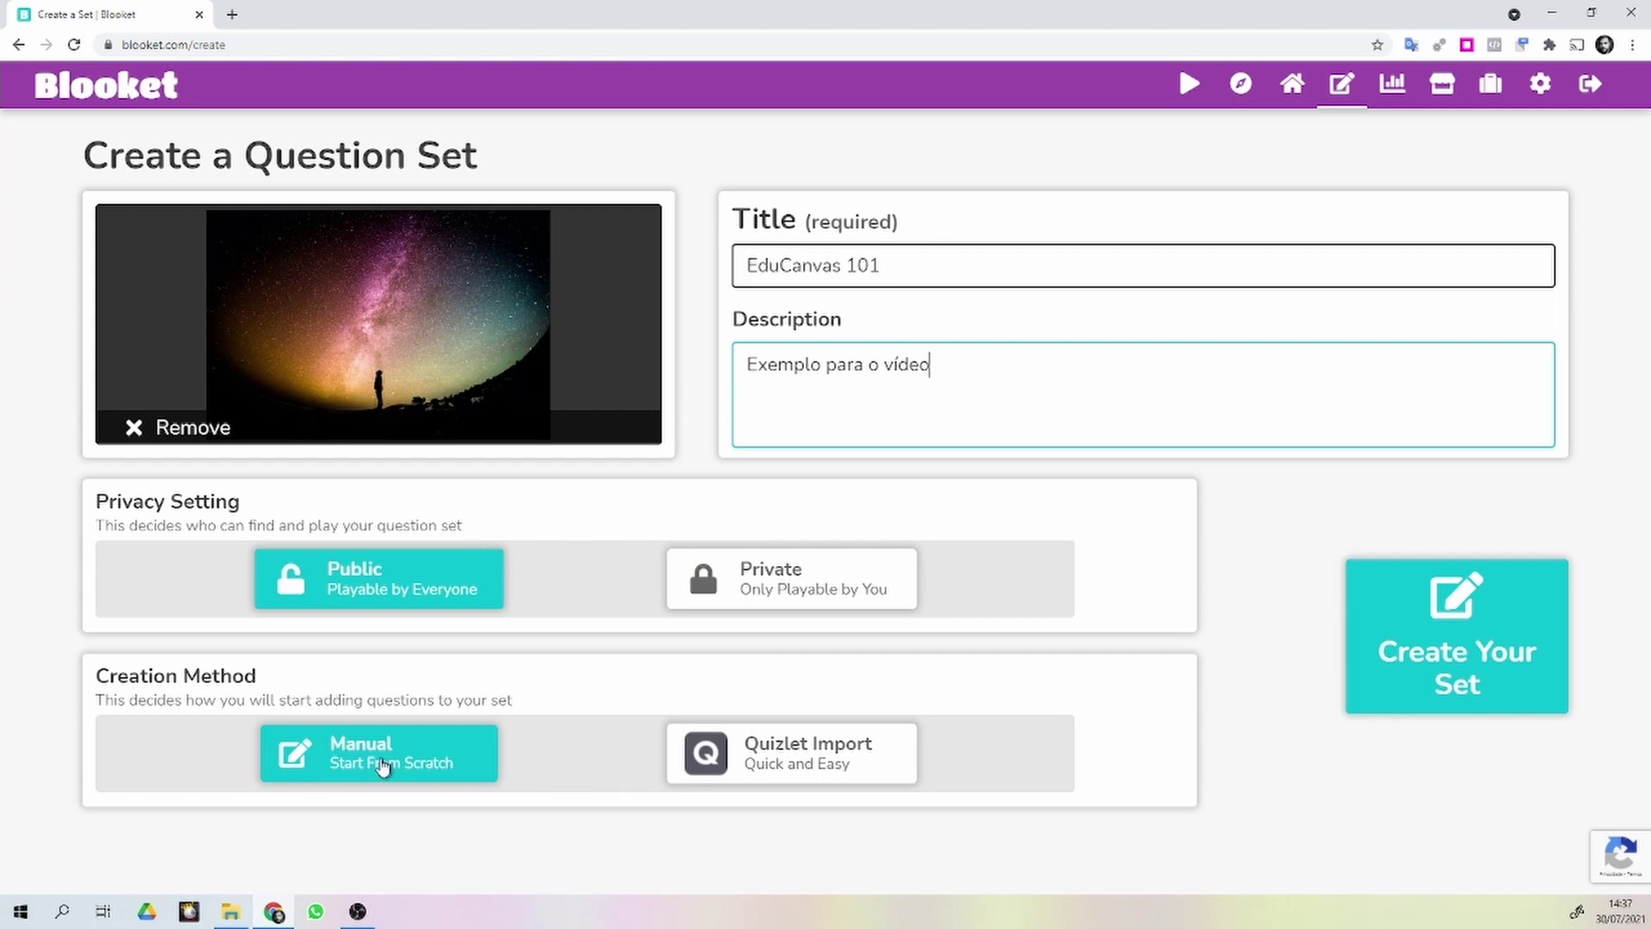
{"action": "left_click", "coordinate": [1454, 651]}
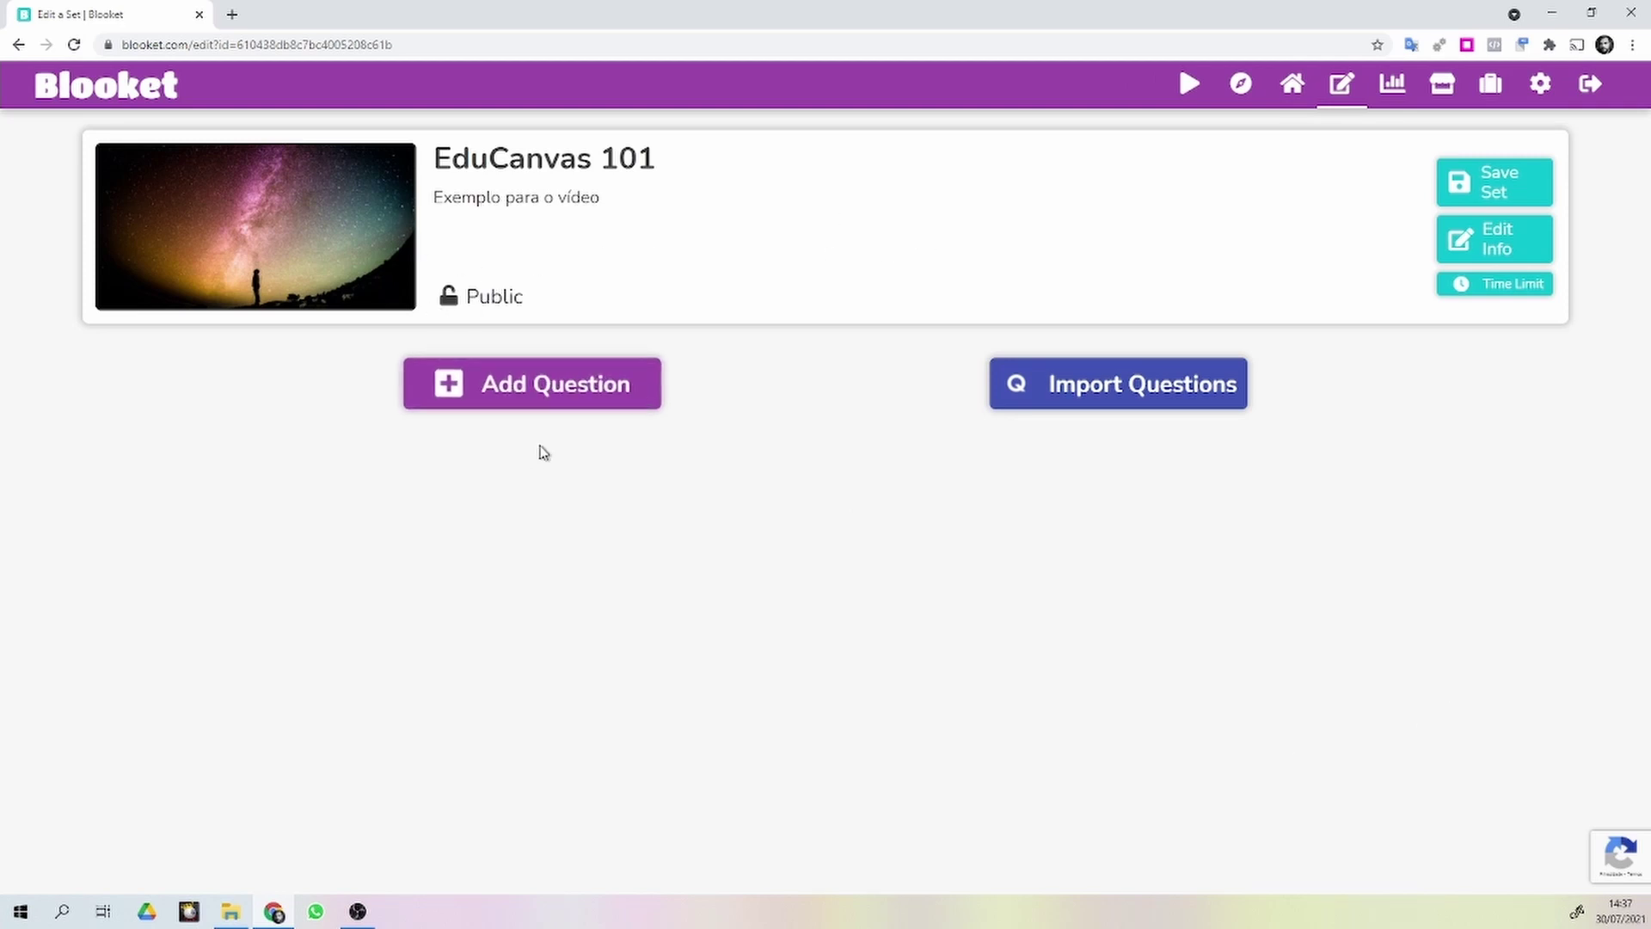
Add a question to the set, illustrated with the American football photo from a gallery search for "Bola"
{"action": "left_click", "coordinate": [536, 403]}
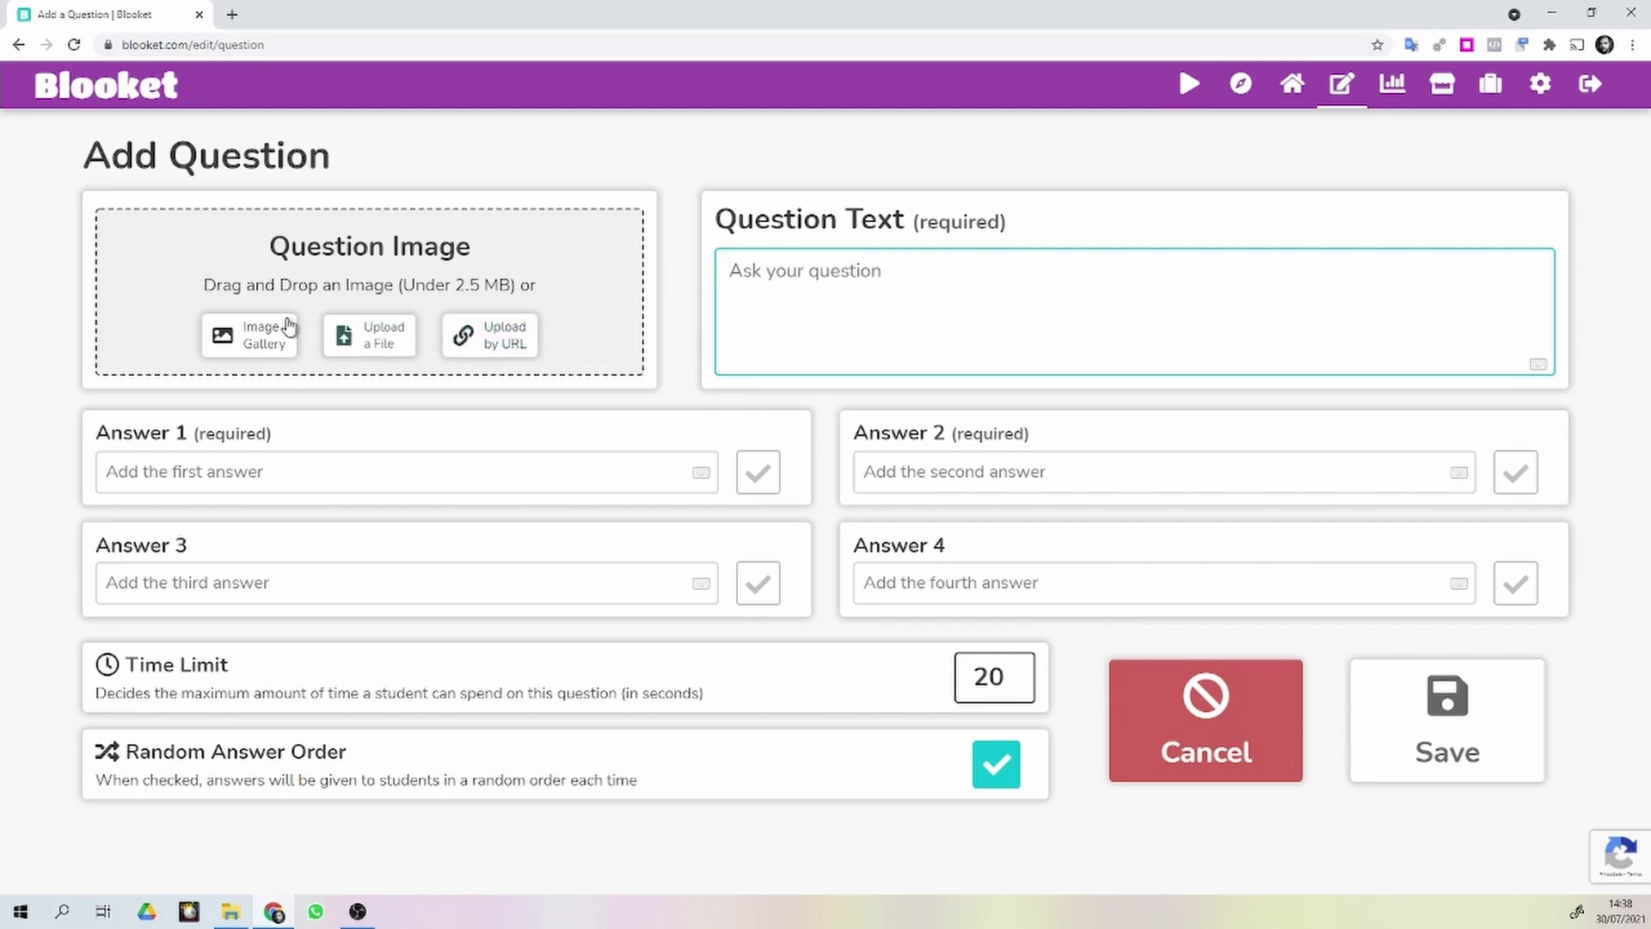
{"action": "left_click", "coordinate": [274, 339]}
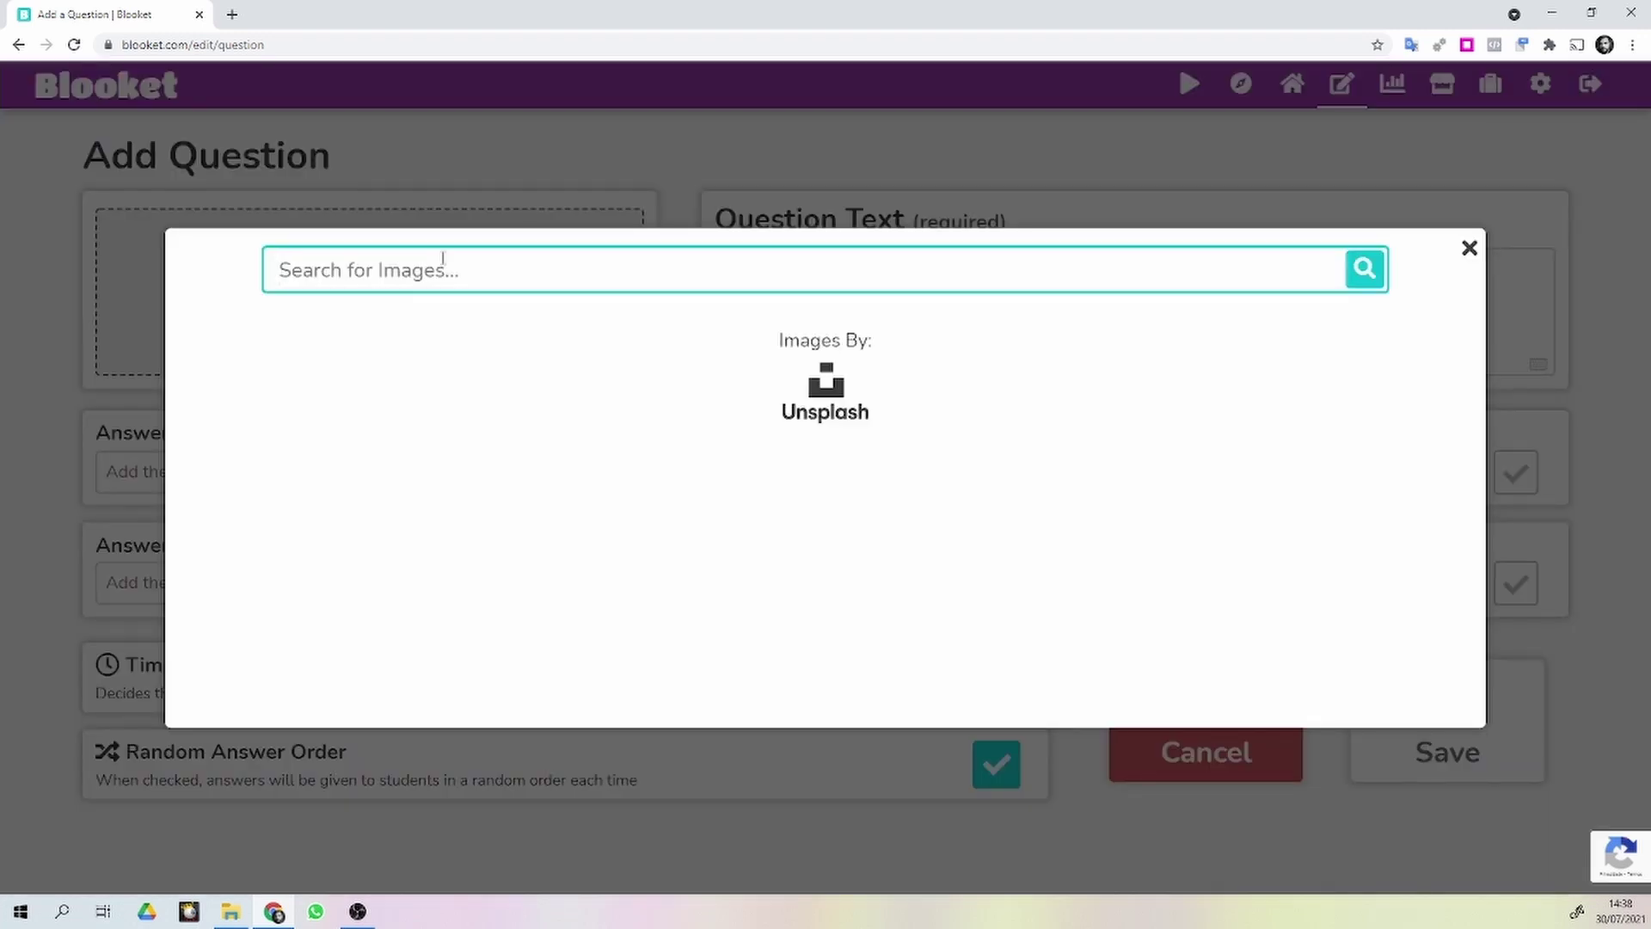
{"action": "type", "text": "Bola"}
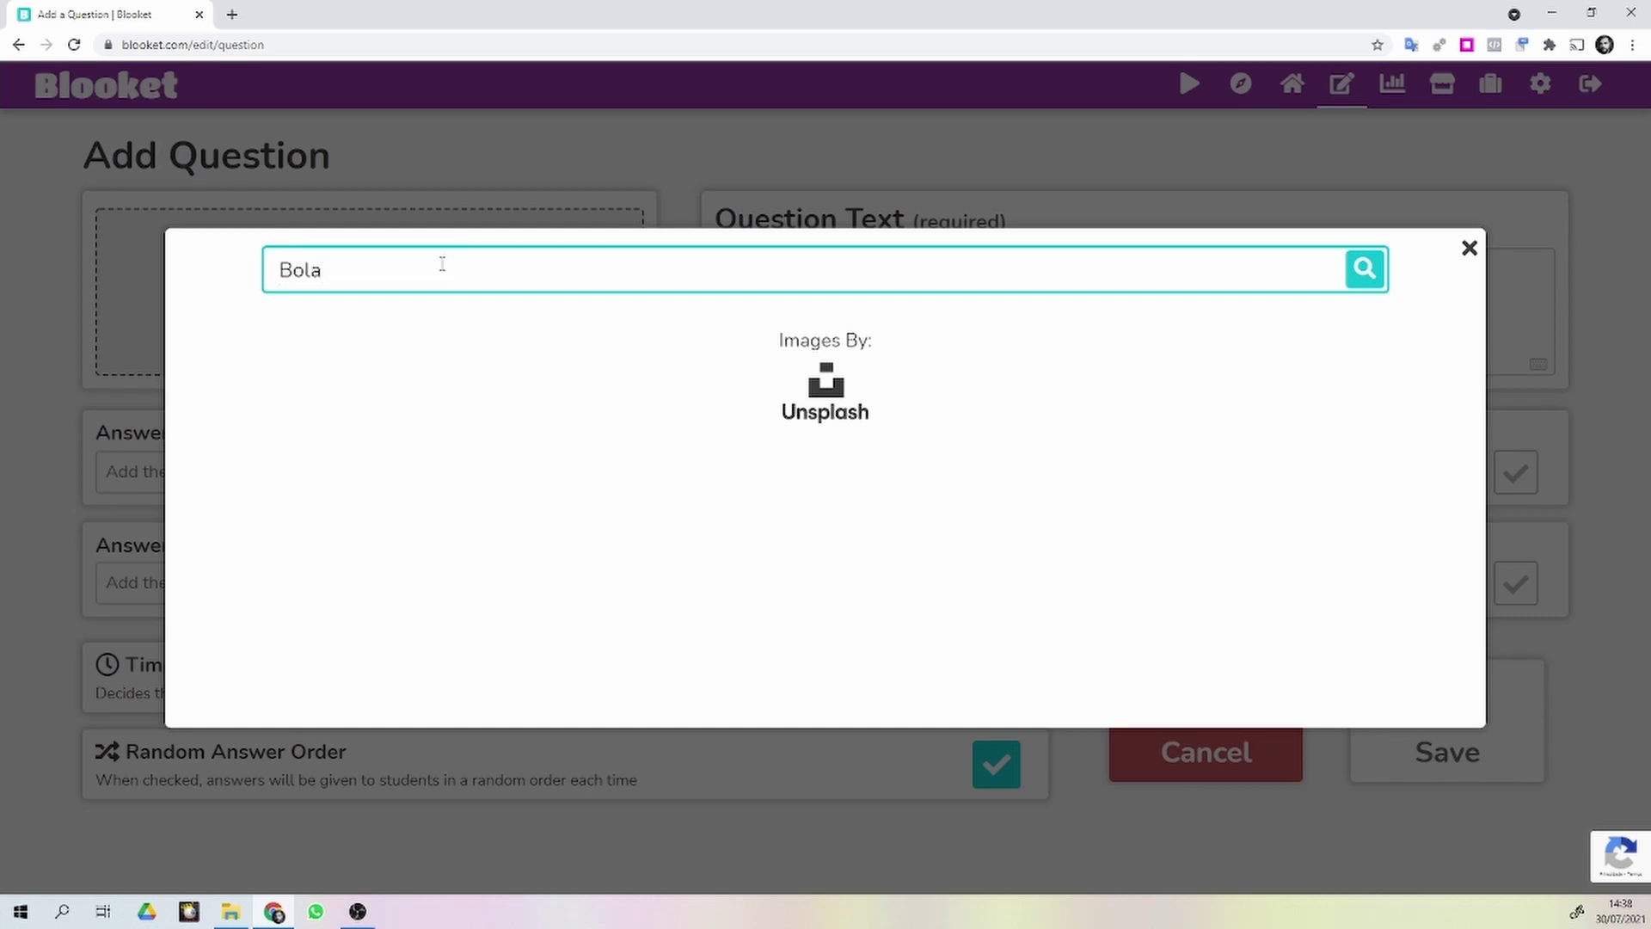
{"action": "key", "text": "Return"}
{"action": "left_click", "coordinate": [772, 431]}
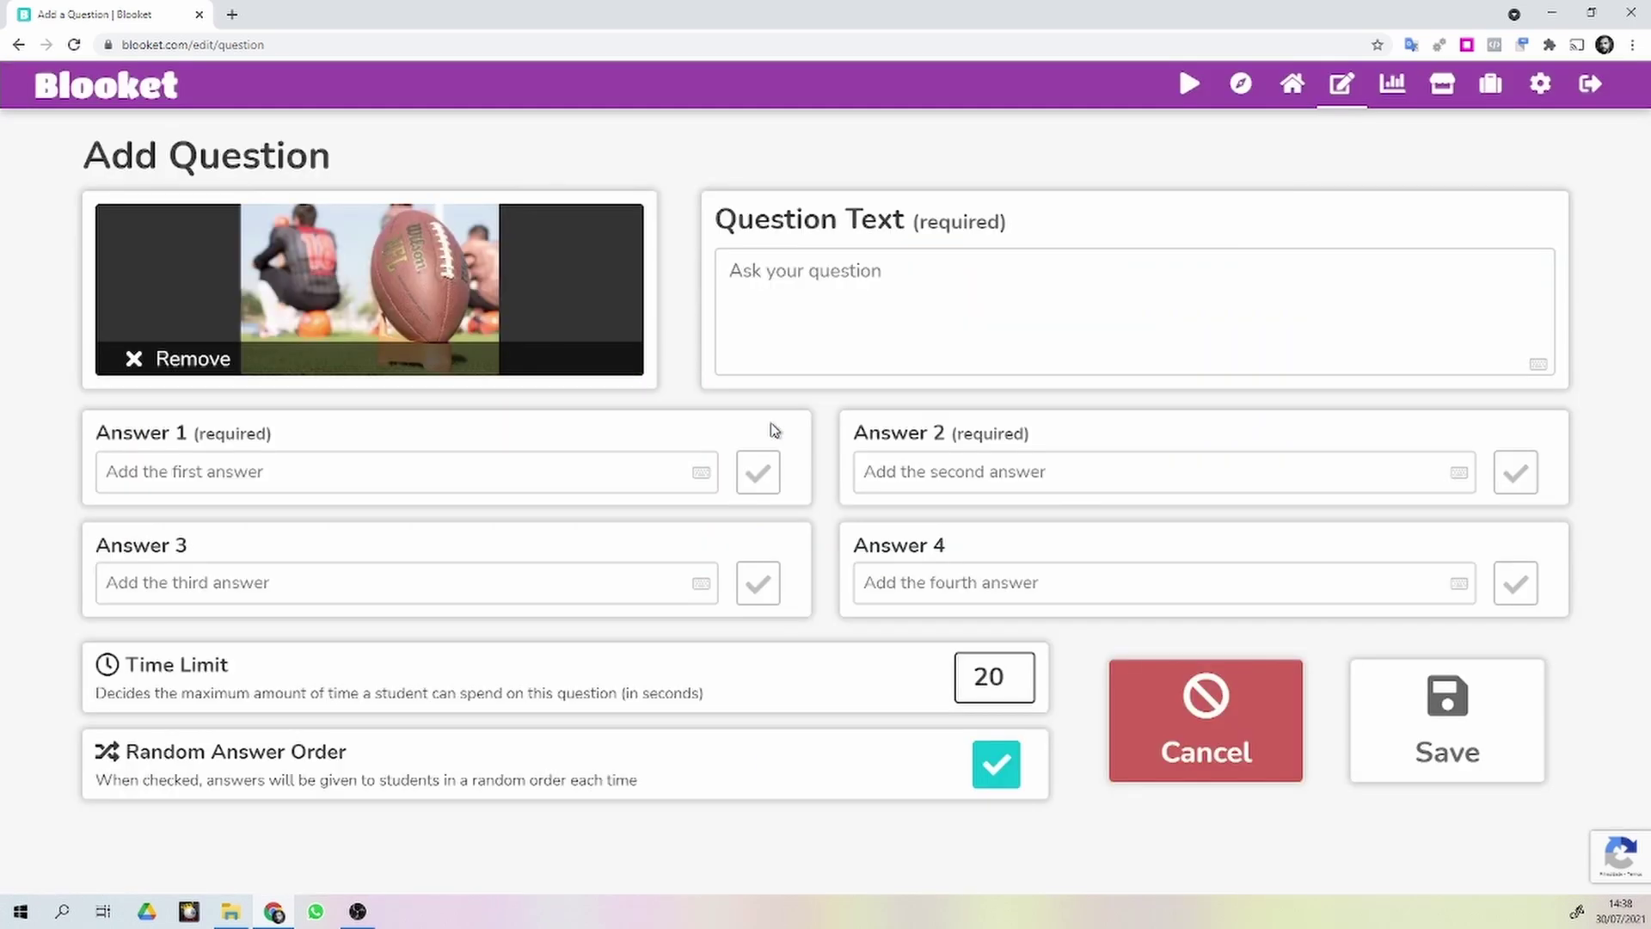
Enter "Que esporte é esse?" as the question text
{"action": "left_click", "coordinate": [915, 293]}
{"action": "type", "text": "Que "}
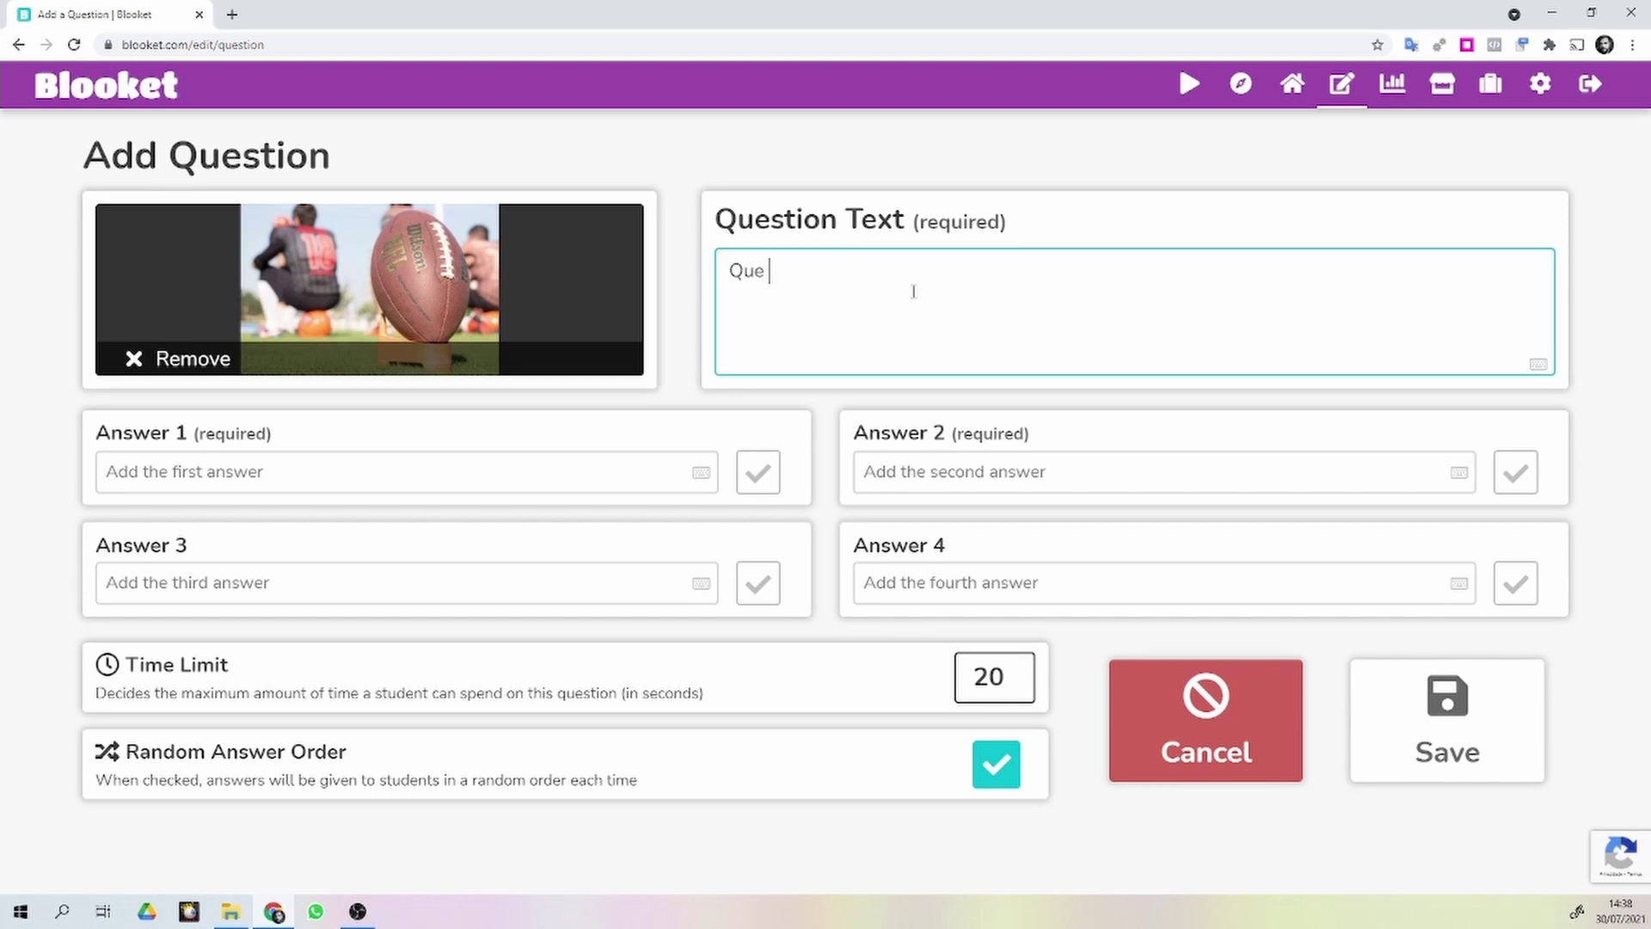
{"action": "type", "text": "esporte é esse?"}
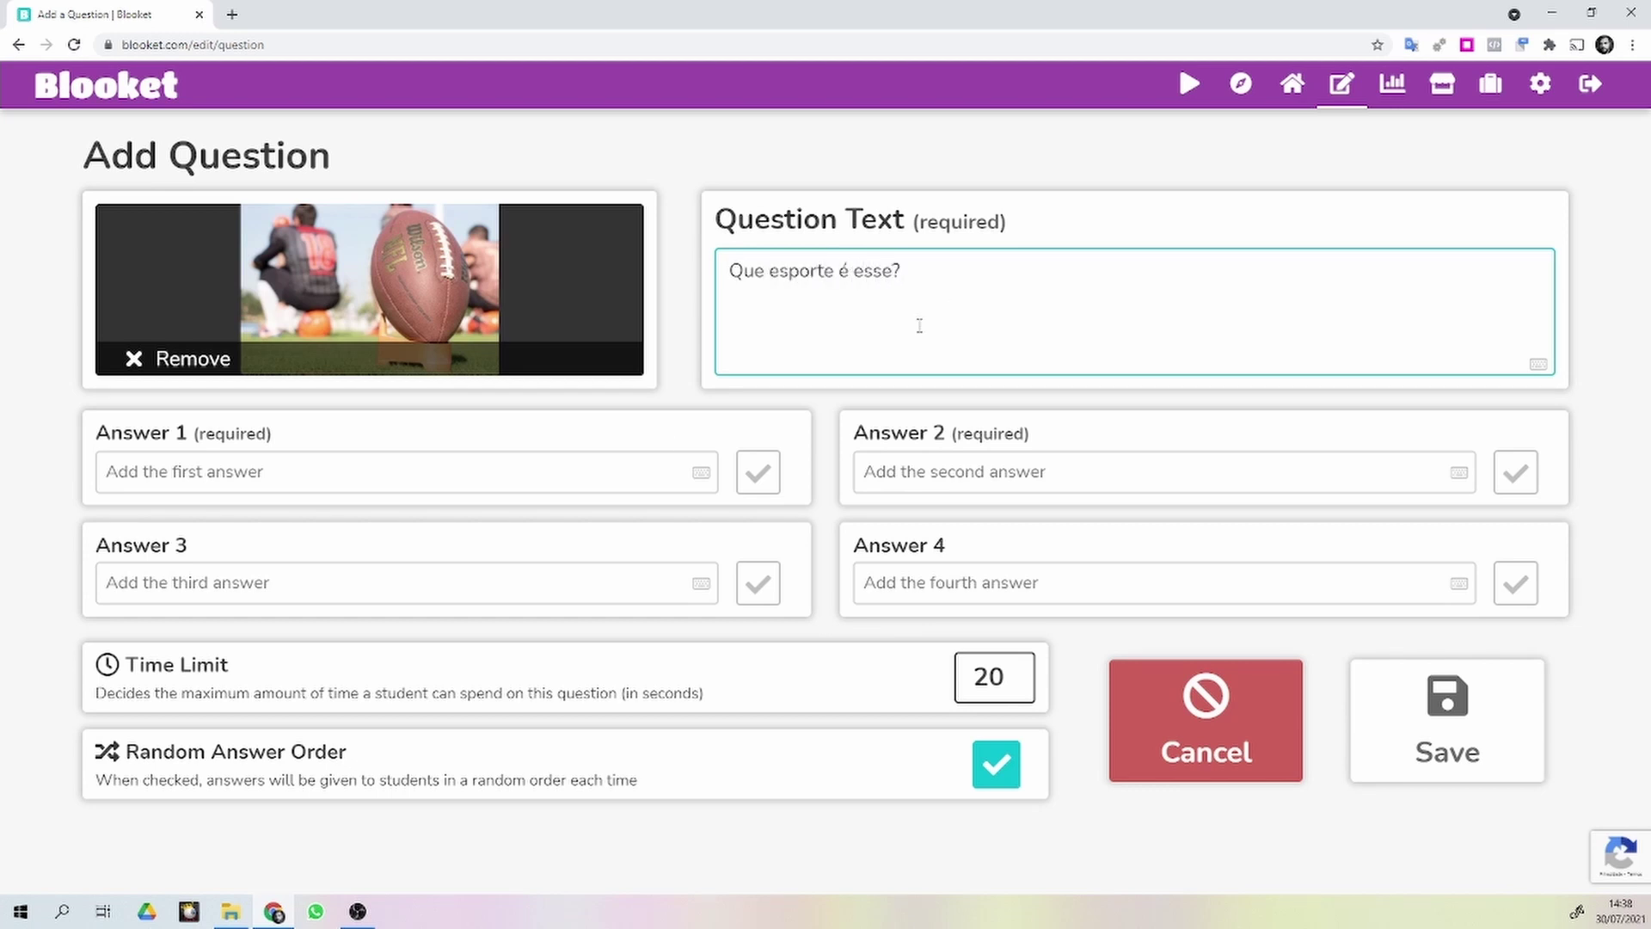
Fill in the four answers in order as "Futebol Americano", "Baseball", "Vôlei" and "Basquete"
{"action": "left_click", "coordinate": [470, 461]}
{"action": "type", "text": "Fu"}
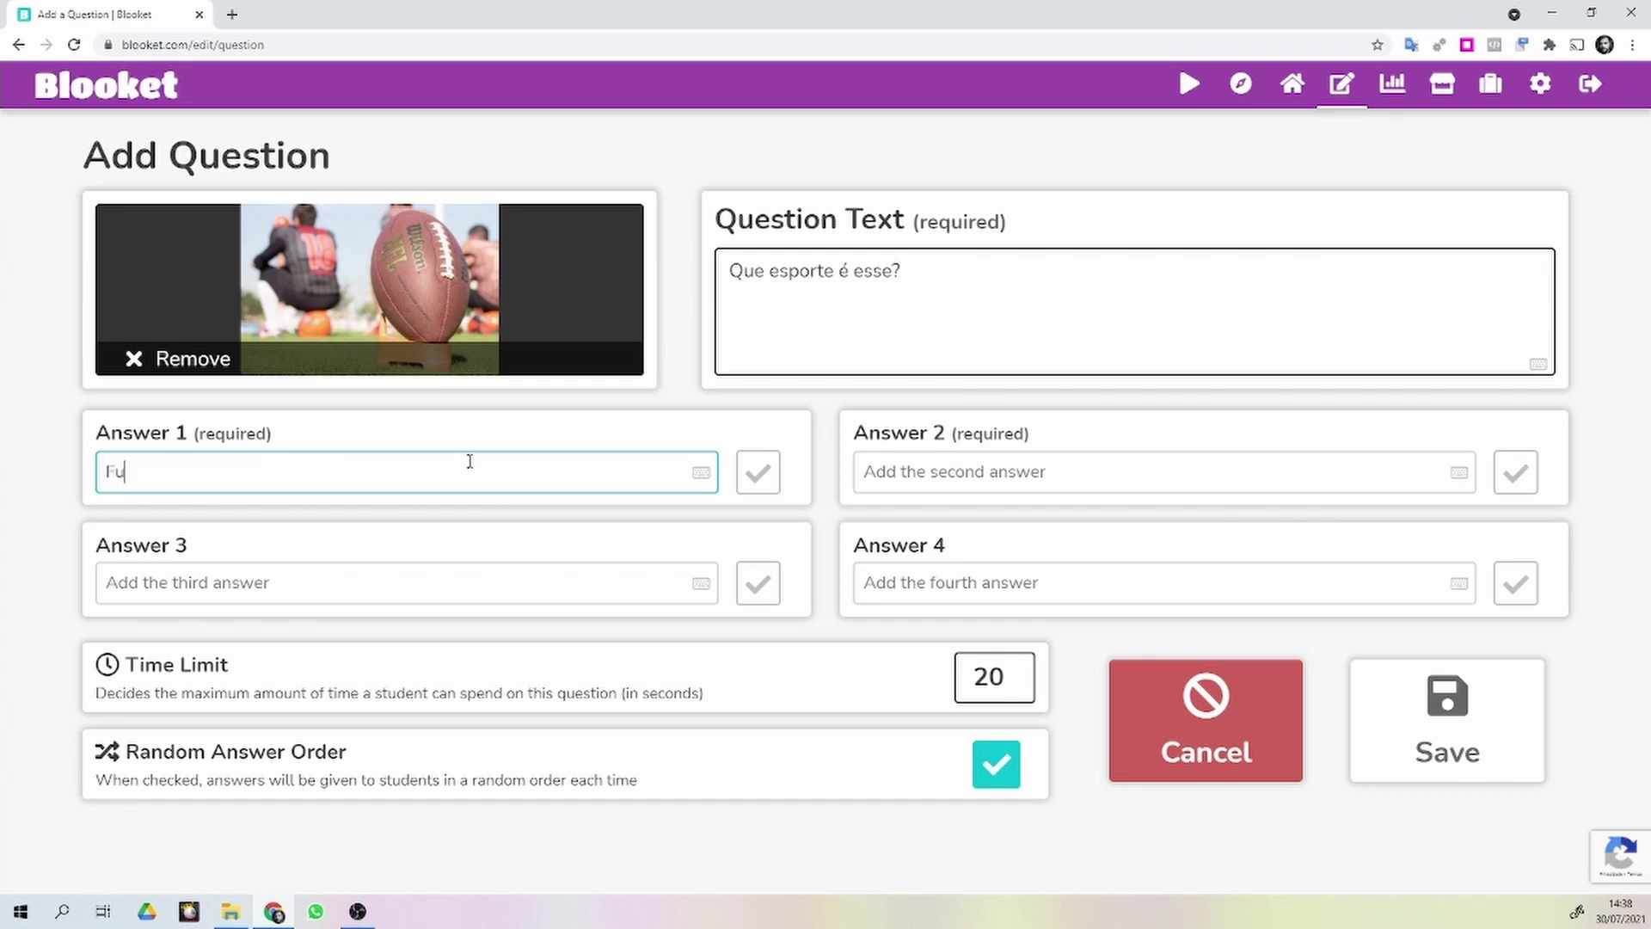
{"action": "type", "text": "tebol"}
{"action": "type", "text": "Americano"}
{"action": "key", "text": "Tab"}
{"action": "type", "text": "Base"}
{"action": "type", "text": "ball"}
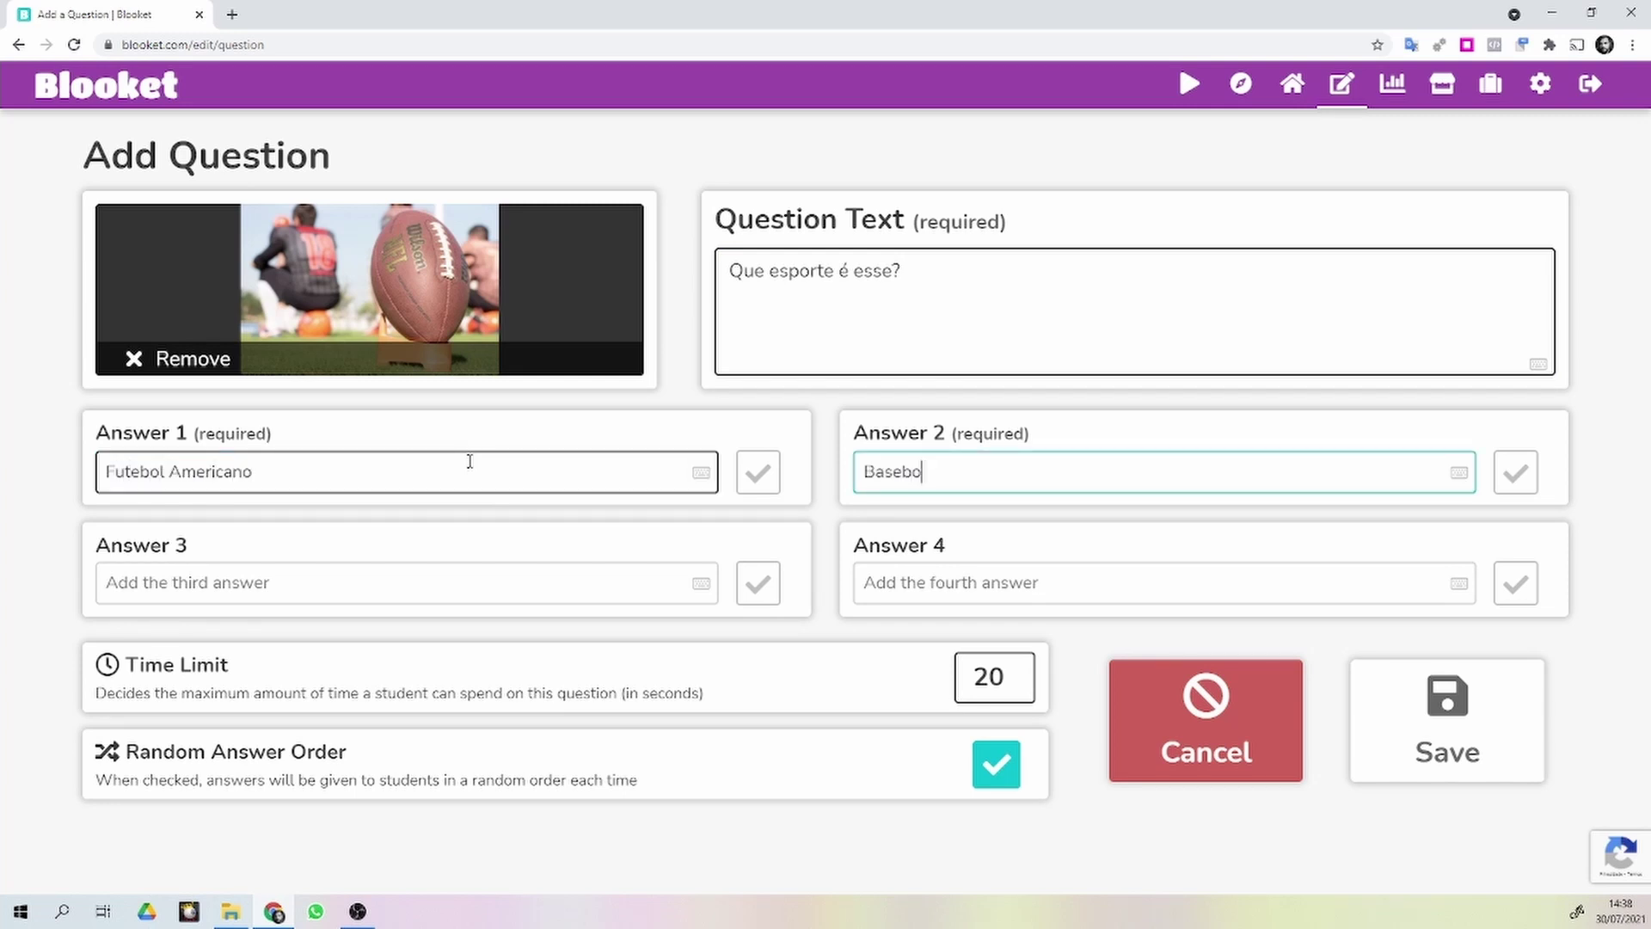
{"action": "left_click", "coordinate": [198, 589]}
{"action": "type", "text": "Vôlei"}
{"action": "key", "text": "Tab"}
{"action": "type", "text": "Basquete"}
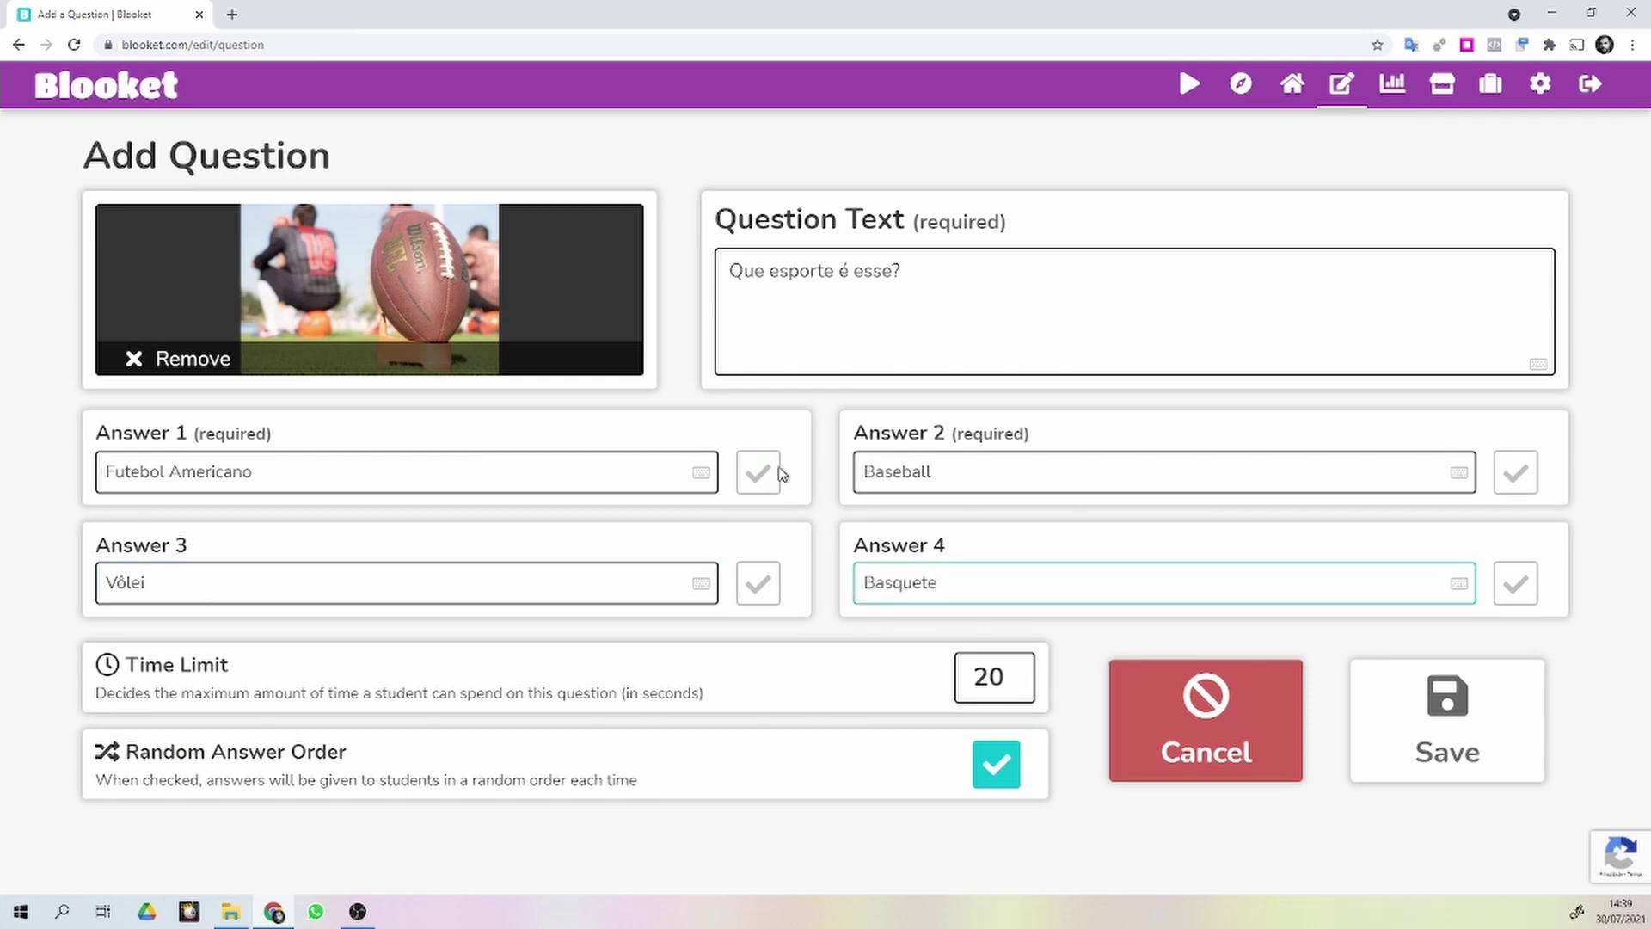
Mark "Futebol Americano" as the correct answer and set the question's time limit to 10 seconds
{"action": "left_click", "coordinate": [767, 475]}
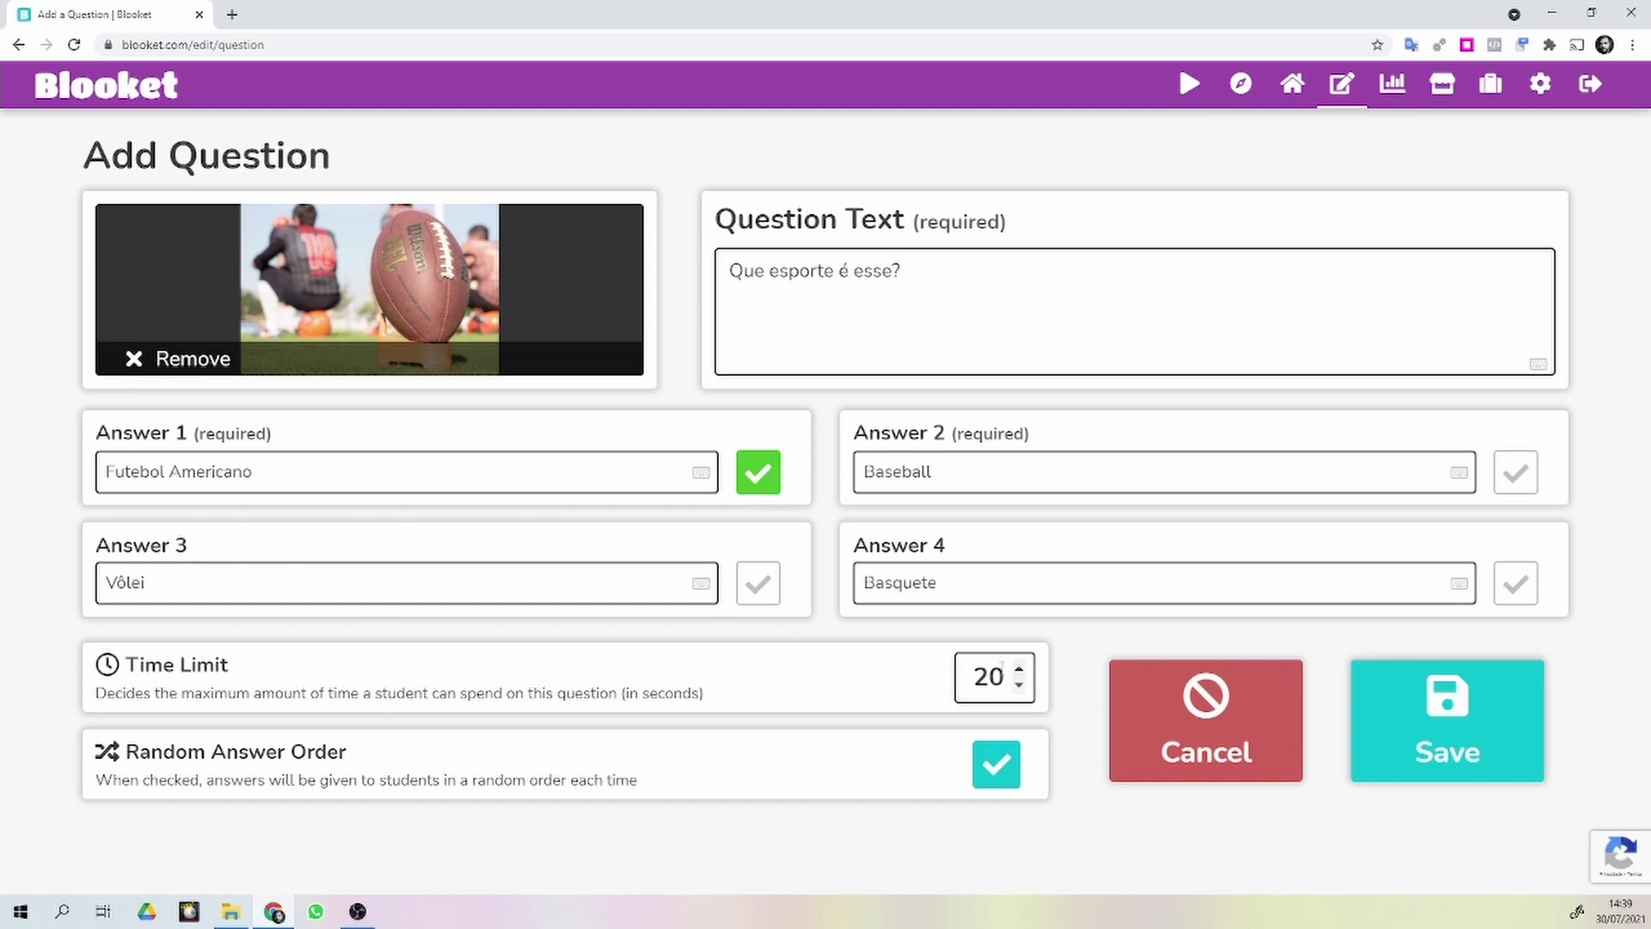
{"action": "double_click", "coordinate": [1001, 670]}
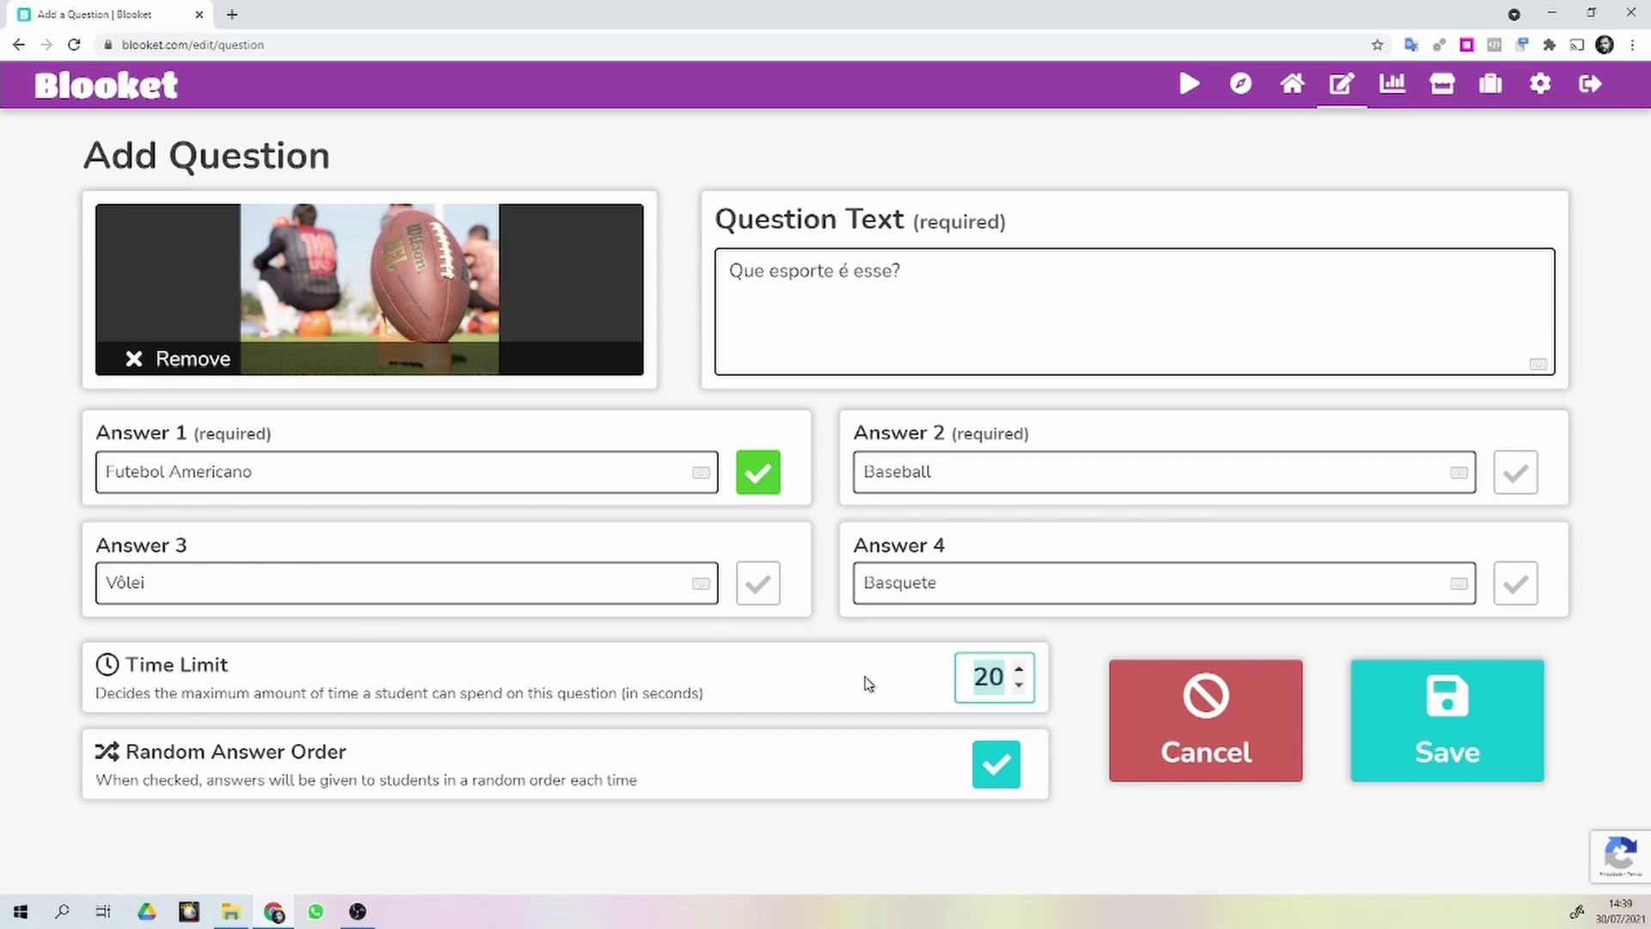
{"action": "type", "text": "10"}
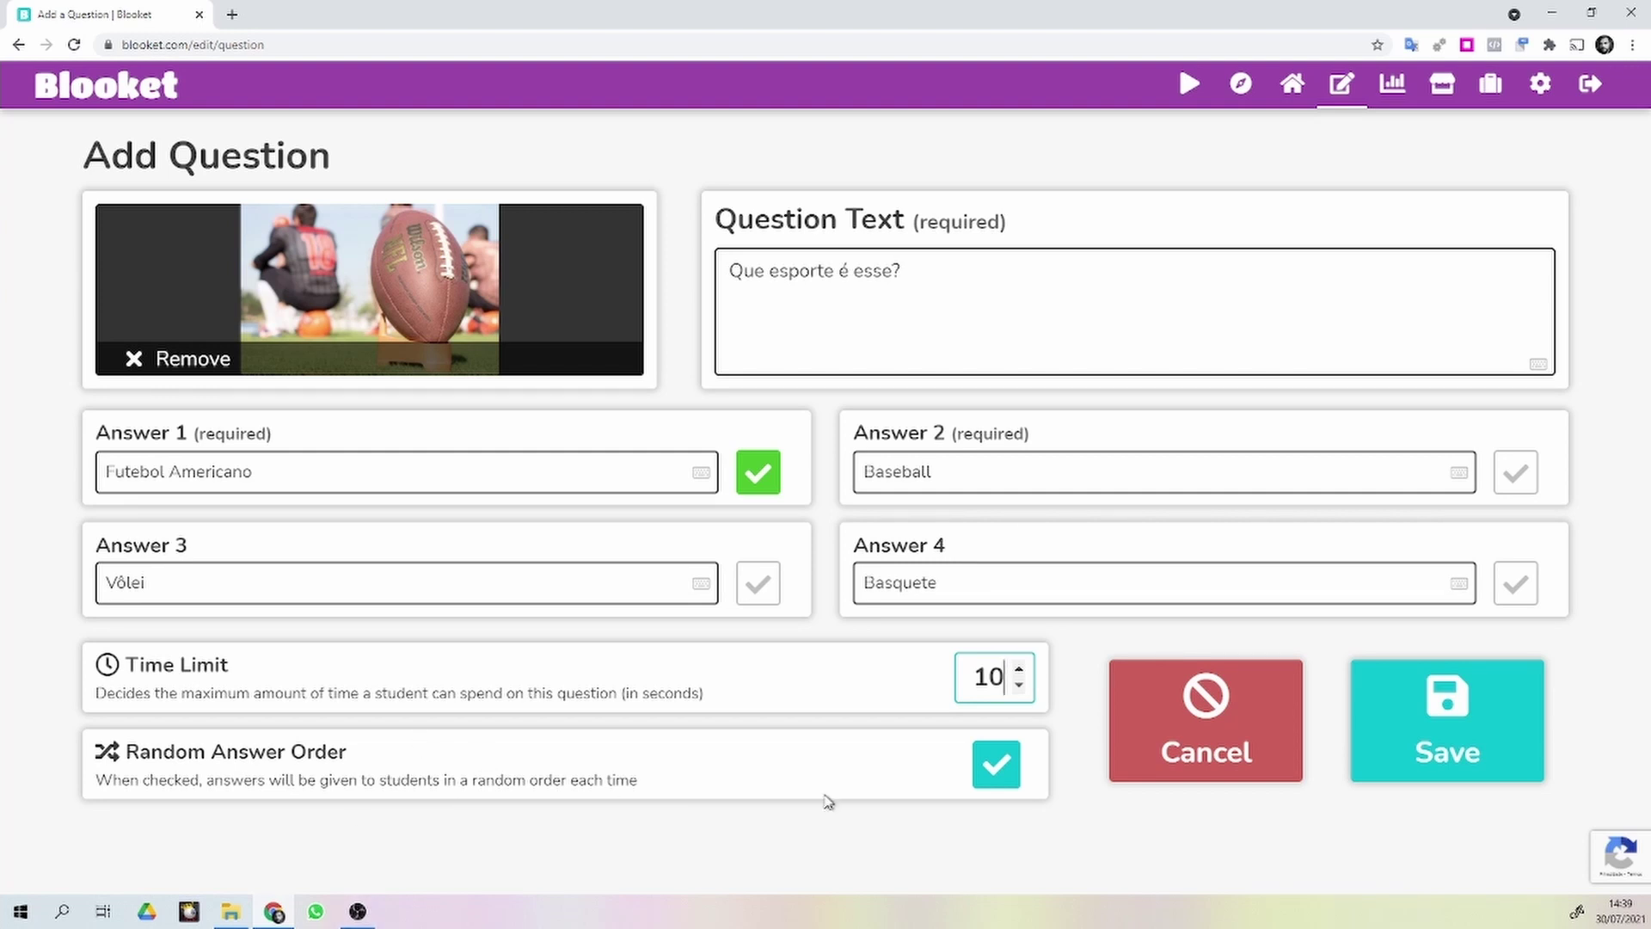
Save the question and show its answers in the set's question list
{"action": "left_click", "coordinate": [1451, 737]}
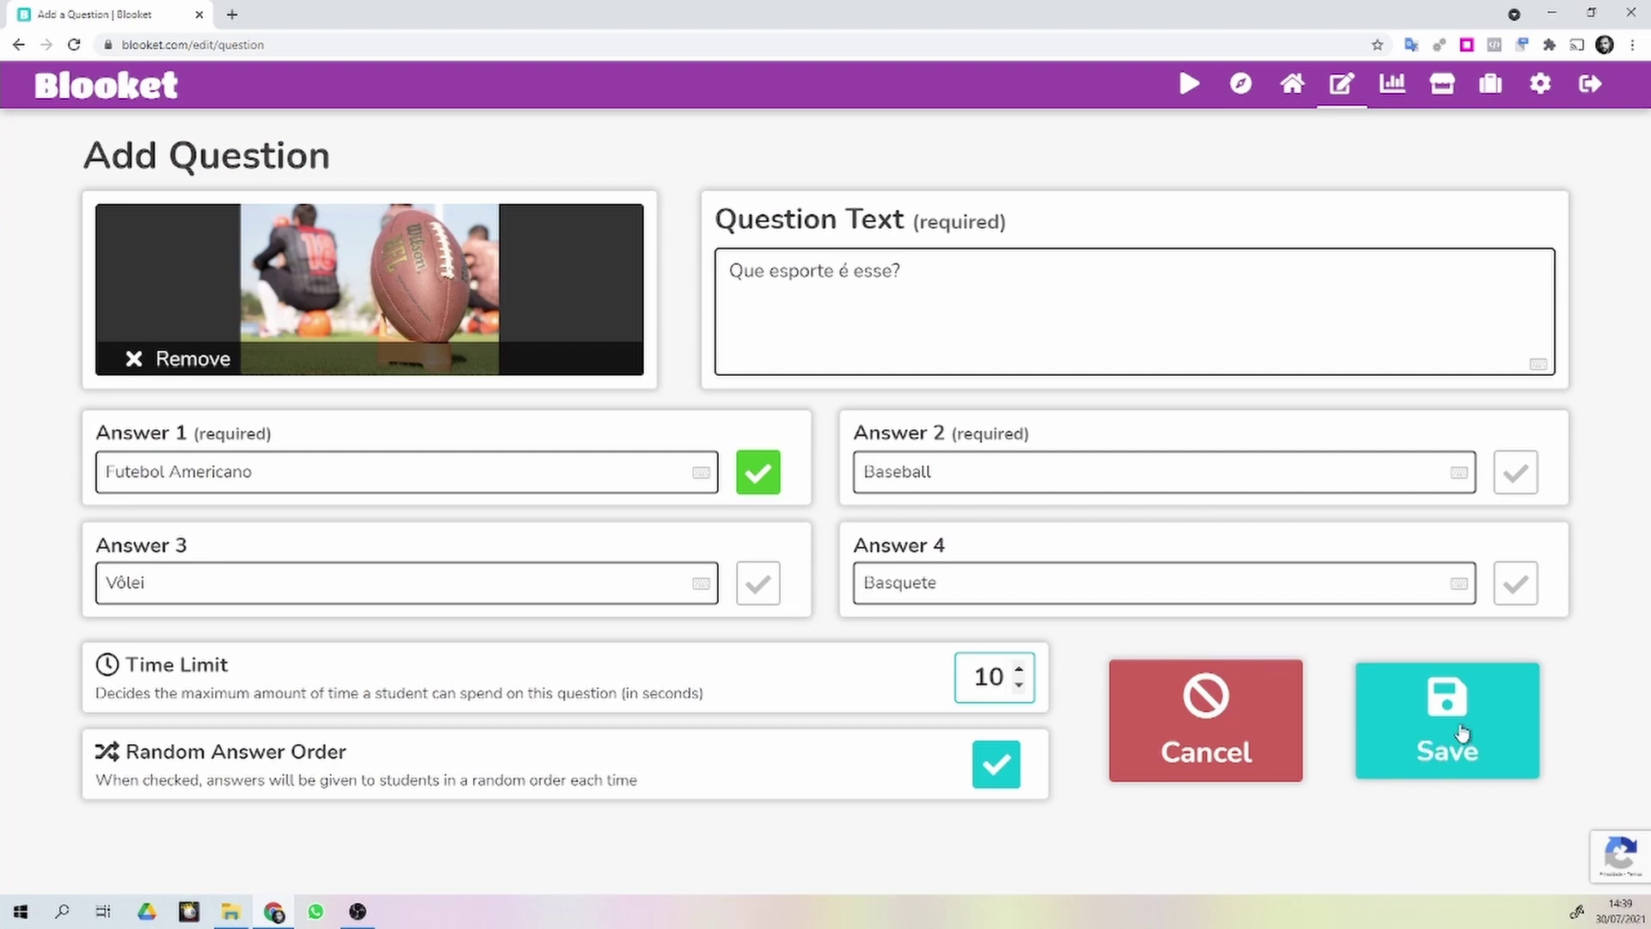
{"action": "left_click", "coordinate": [1461, 732]}
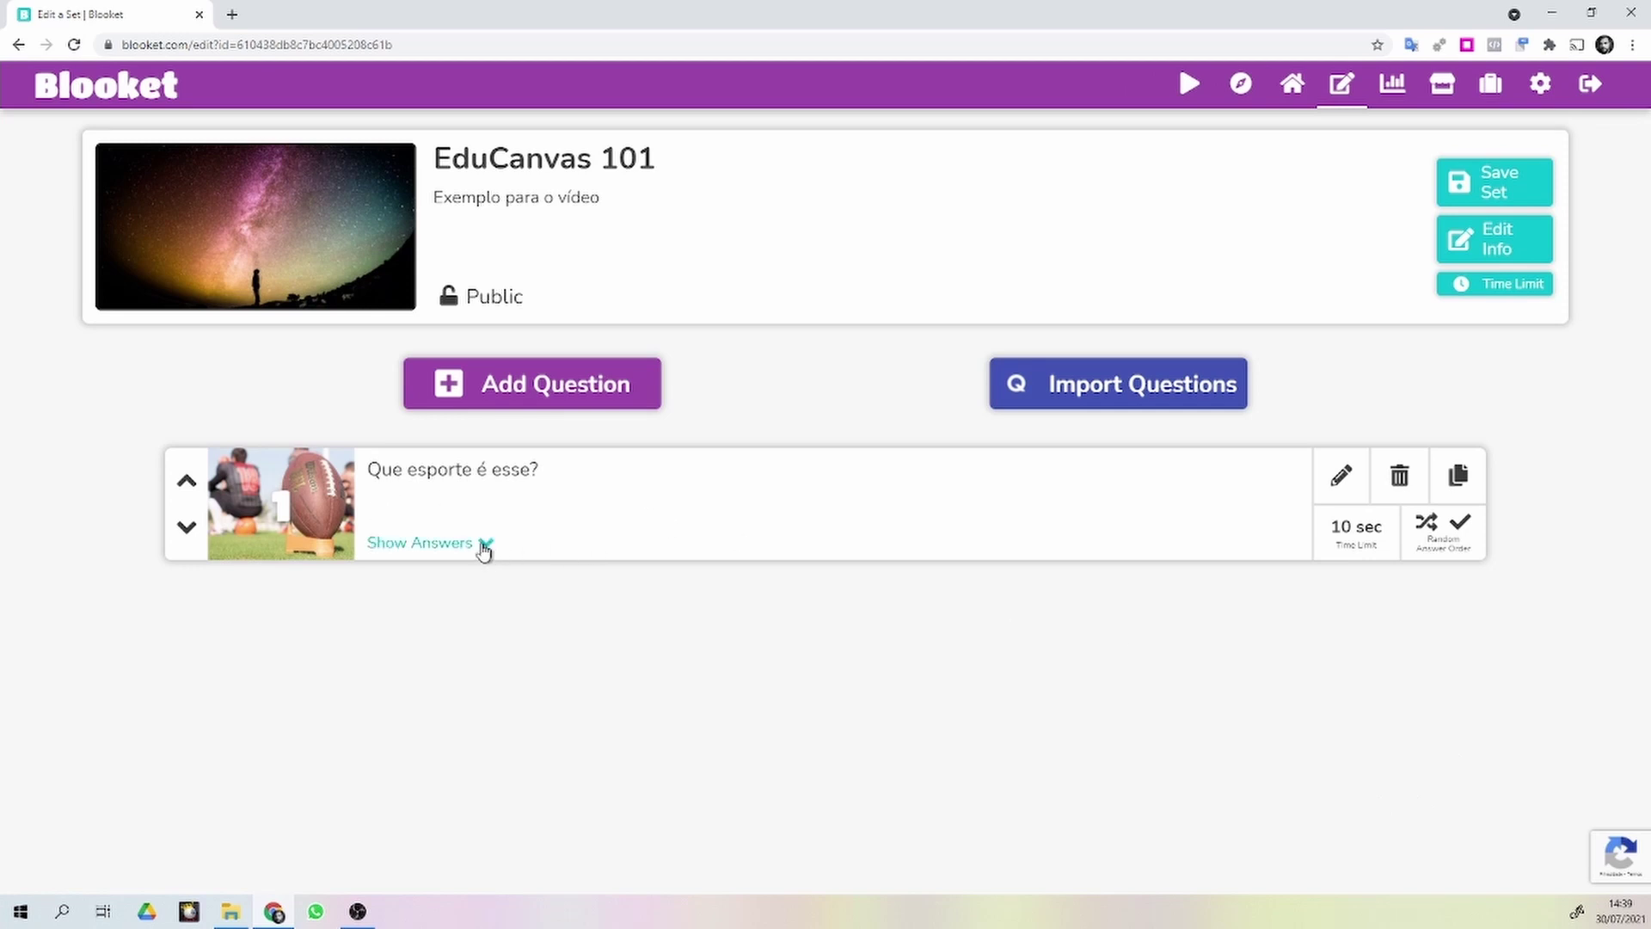
{"action": "left_click", "coordinate": [482, 543]}
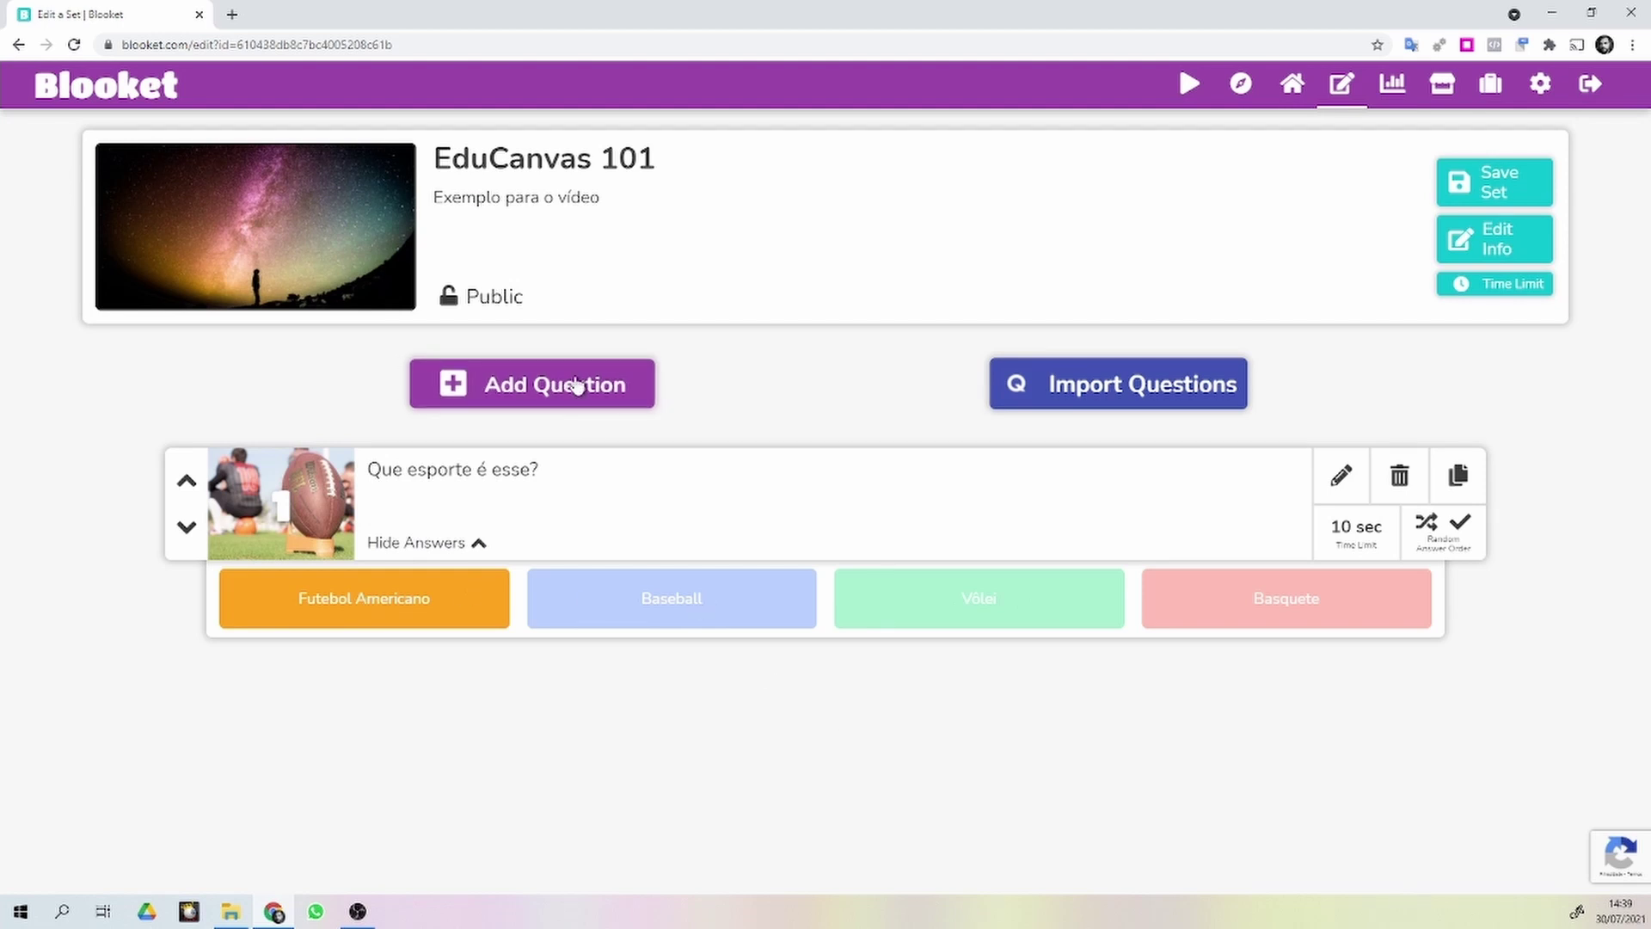
Add a second question and give it the tennis ball on a blue court image by searching the image gallery for "Bola"
{"action": "left_click", "coordinate": [577, 386]}
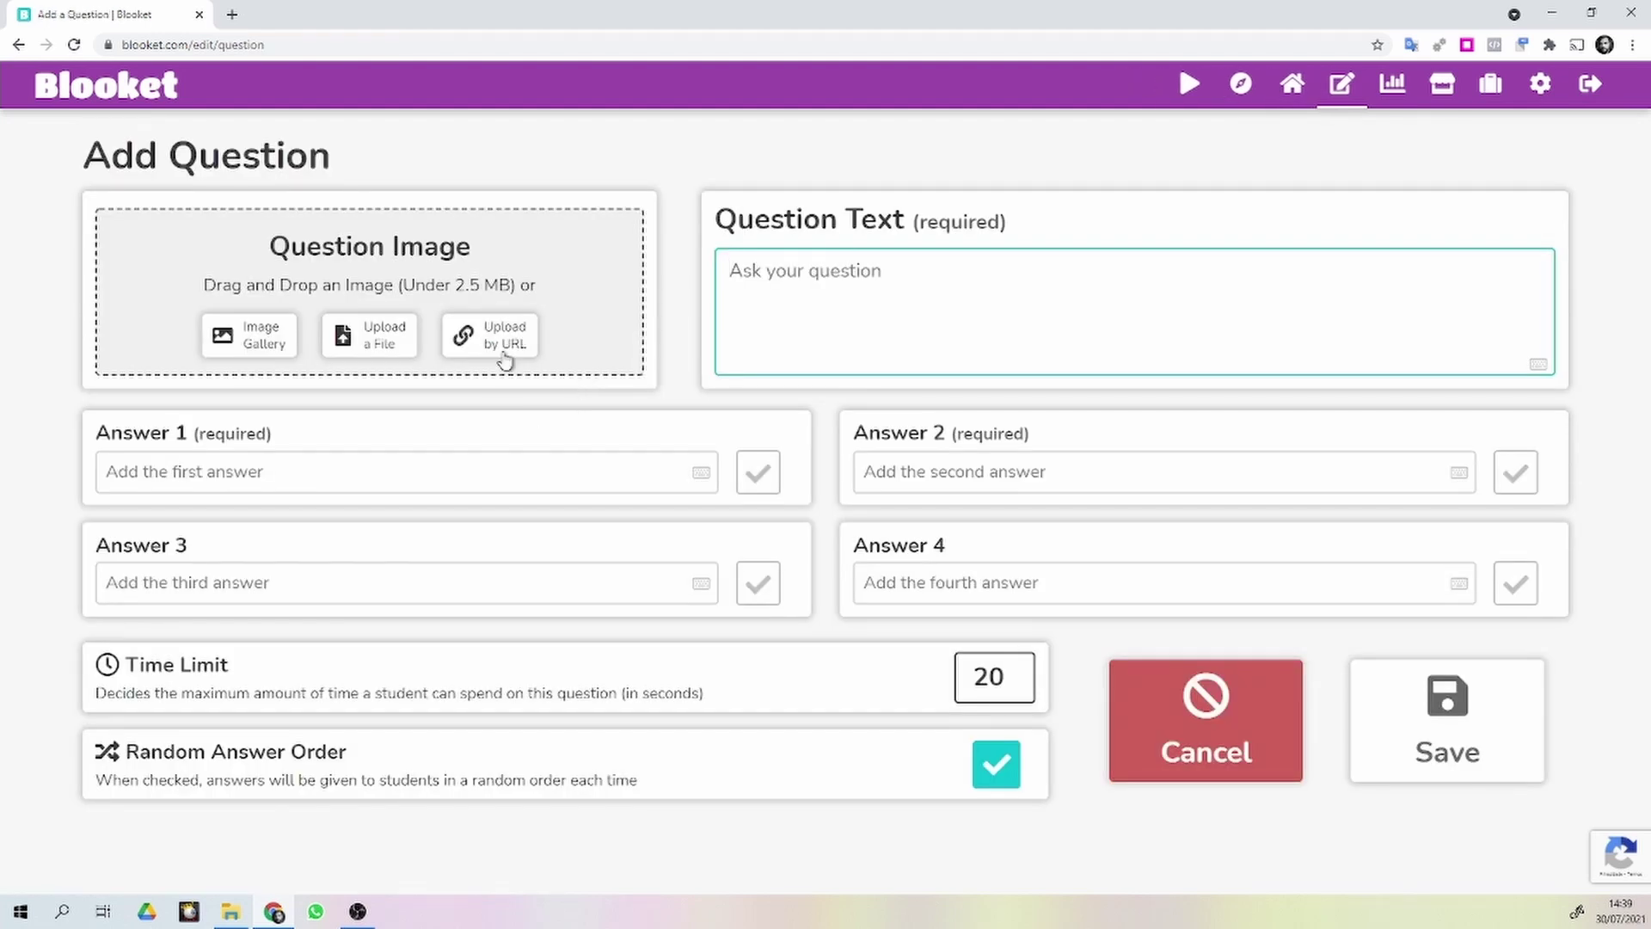
{"action": "left_click", "coordinate": [238, 335]}
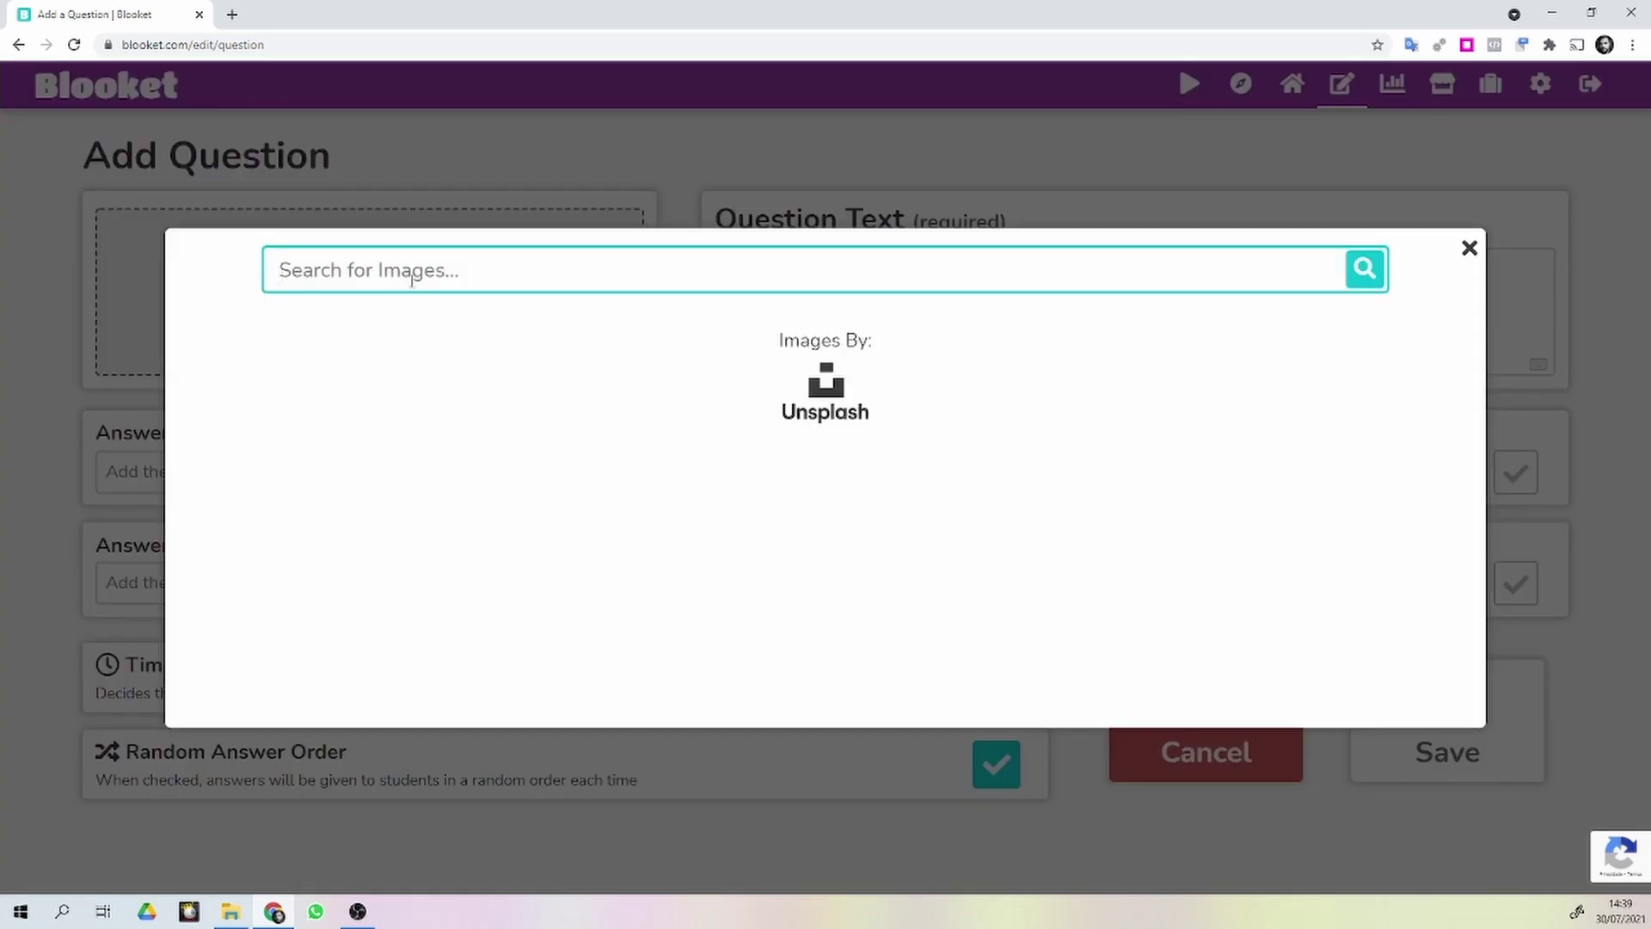
{"action": "type", "text": "Bola"}
{"action": "key", "text": "Return"}
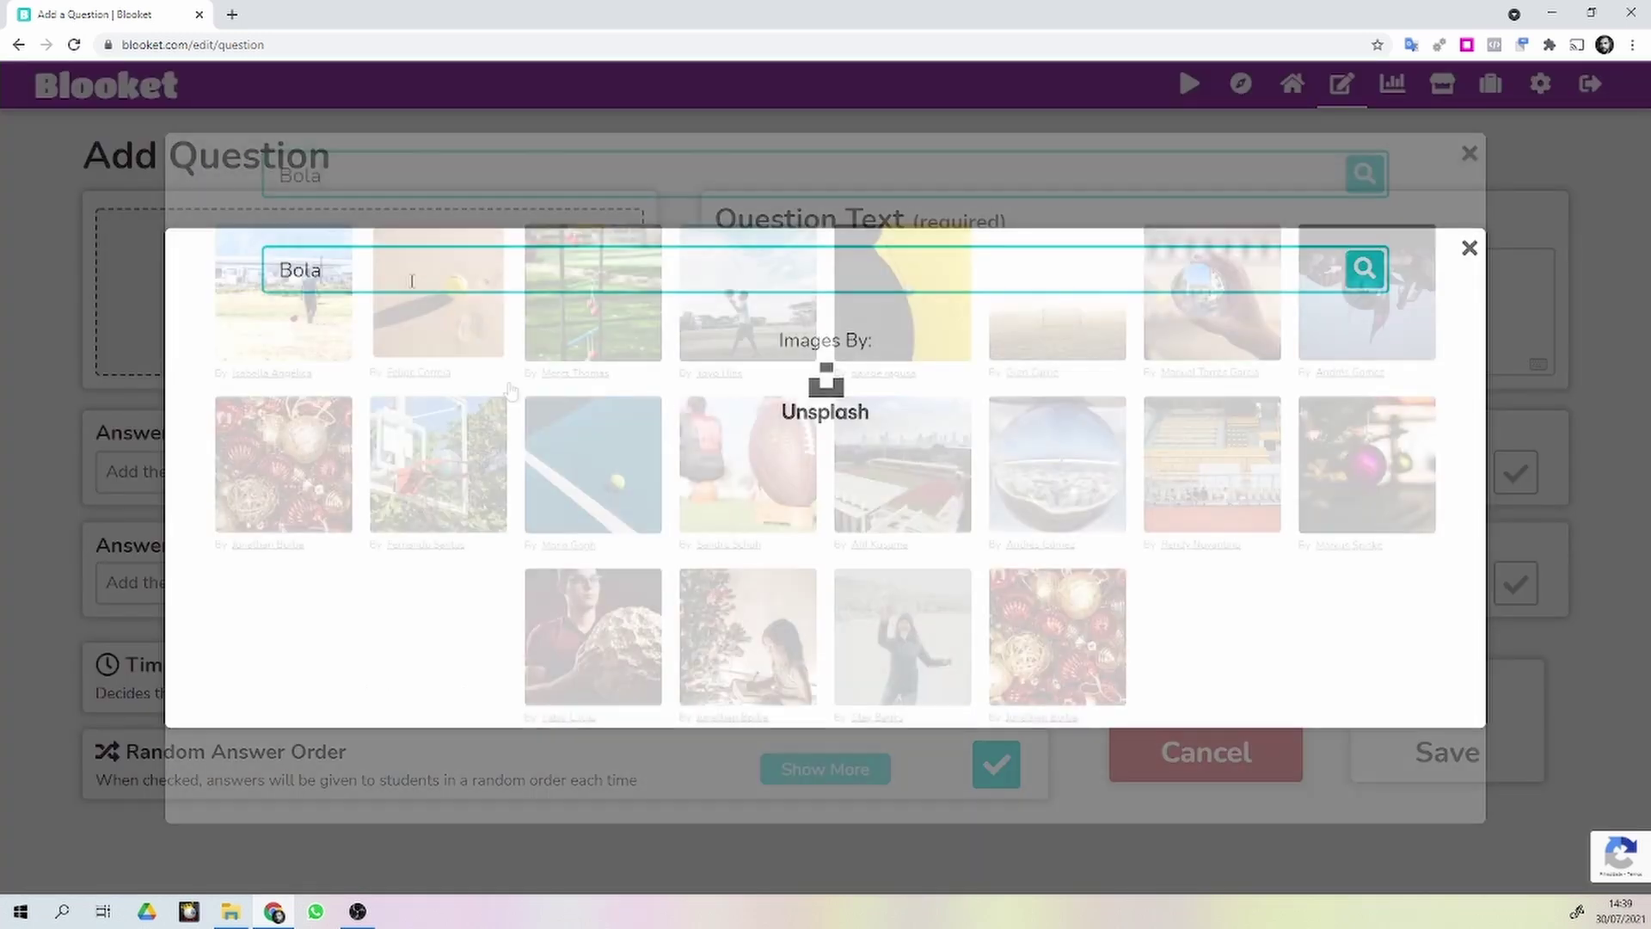
{"action": "left_click", "coordinate": [595, 484]}
Enter "Que esporte é esse?" as the second question's text
{"action": "left_click", "coordinate": [816, 262]}
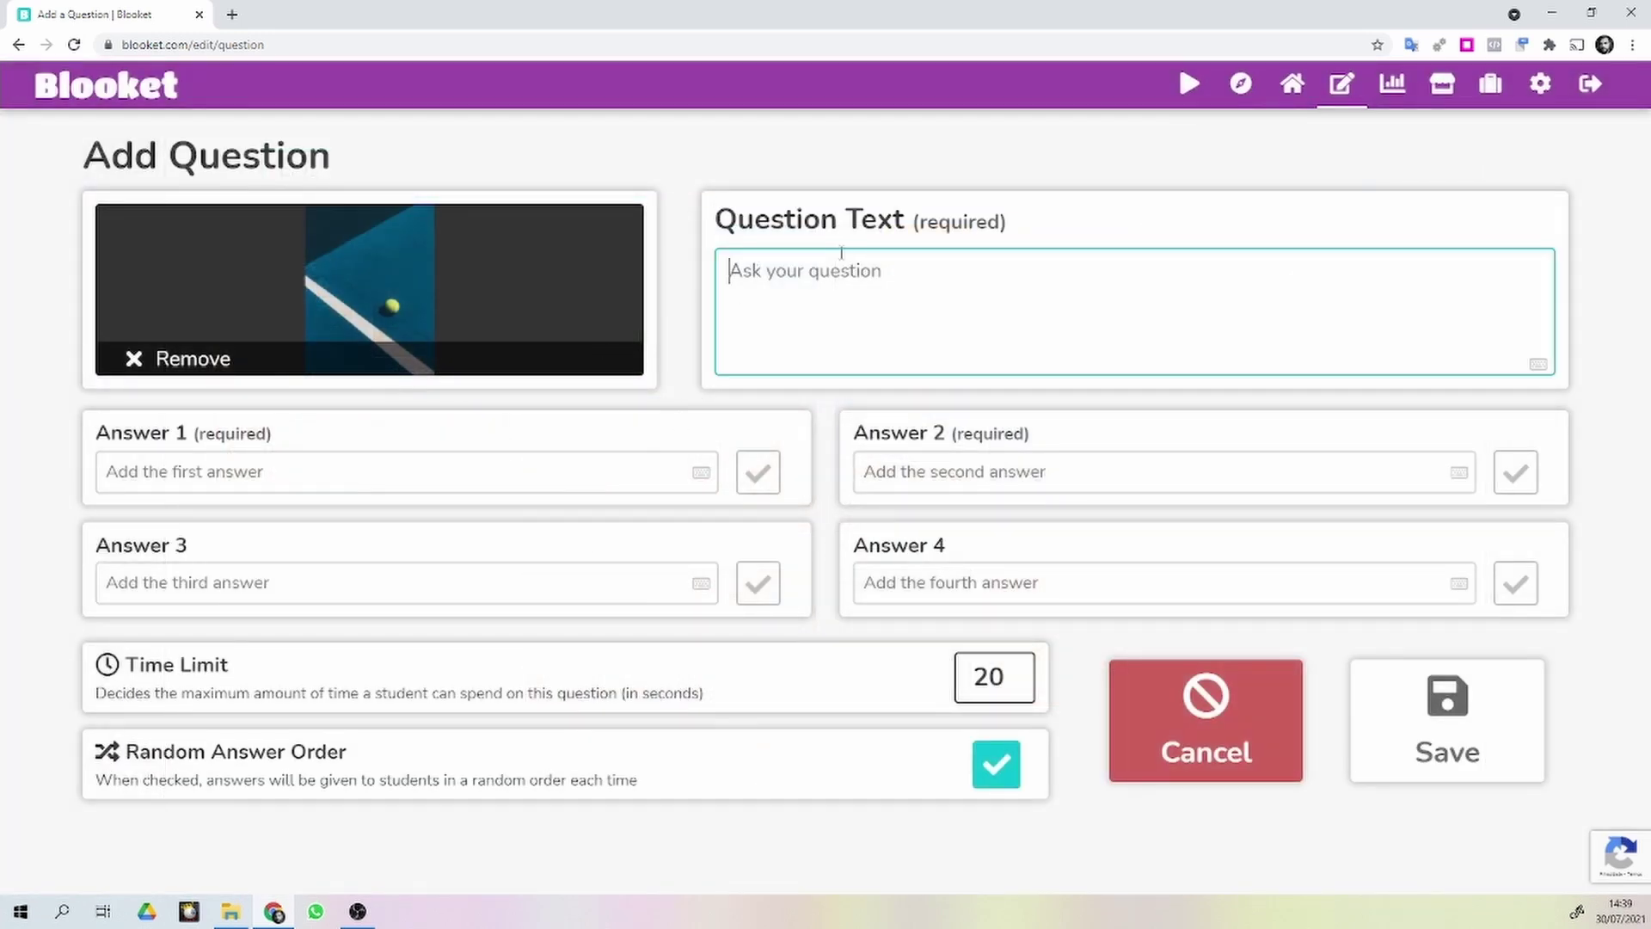
{"action": "type", "text": "Que esport"}
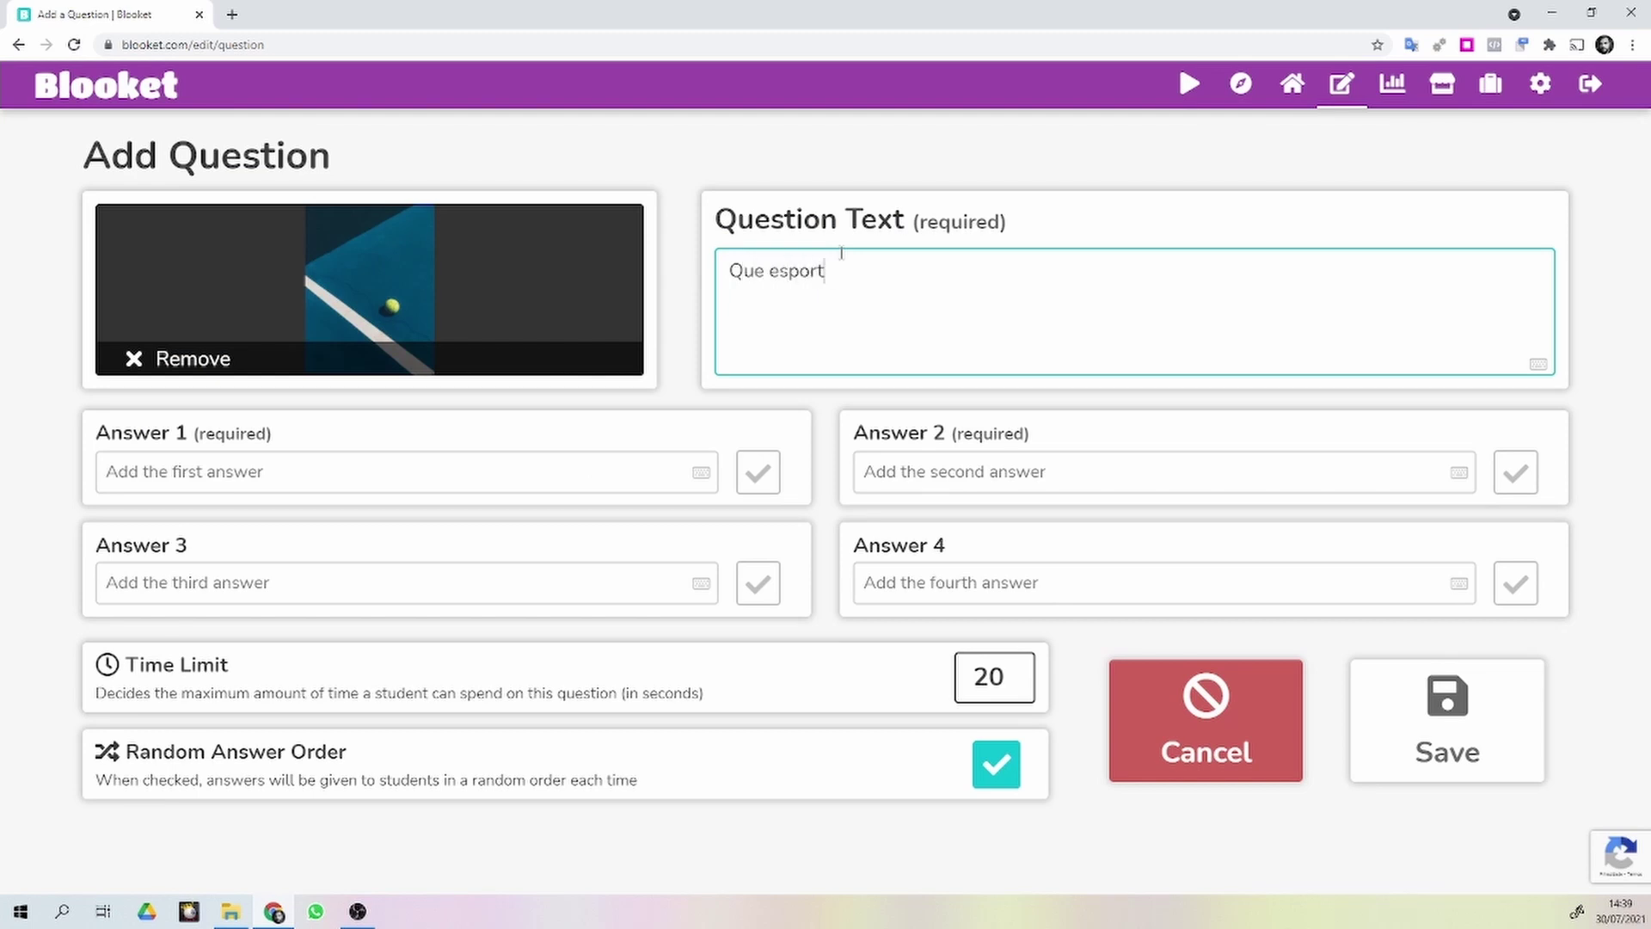
{"action": "type", "text": "e é esse?"}
Fill in the four answers in order as "Tênis", "Meia", "Sapato" and "Chinelo"
{"action": "left_click", "coordinate": [521, 474]}
{"action": "type", "text": "Tênis"}
{"action": "key", "text": "Tab"}
{"action": "type", "text": "Meia"}
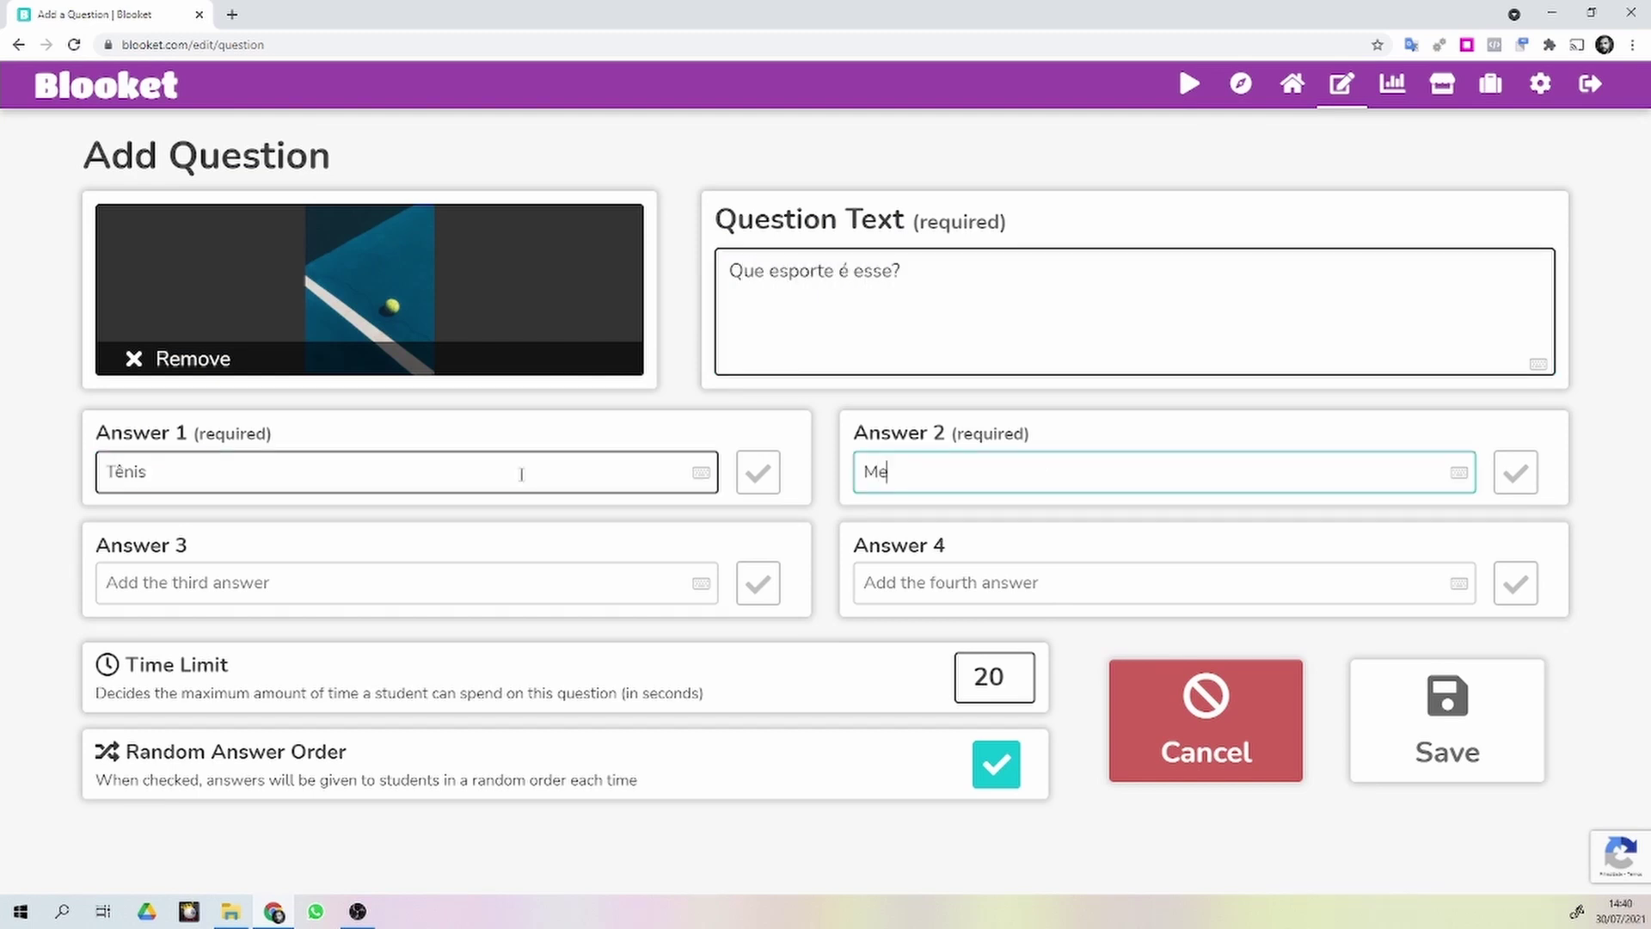
{"action": "left_click", "coordinate": [449, 570]}
{"action": "type", "text": "Sapato"}
{"action": "left_click", "coordinate": [951, 582]}
{"action": "type", "text": "Chinelo"}
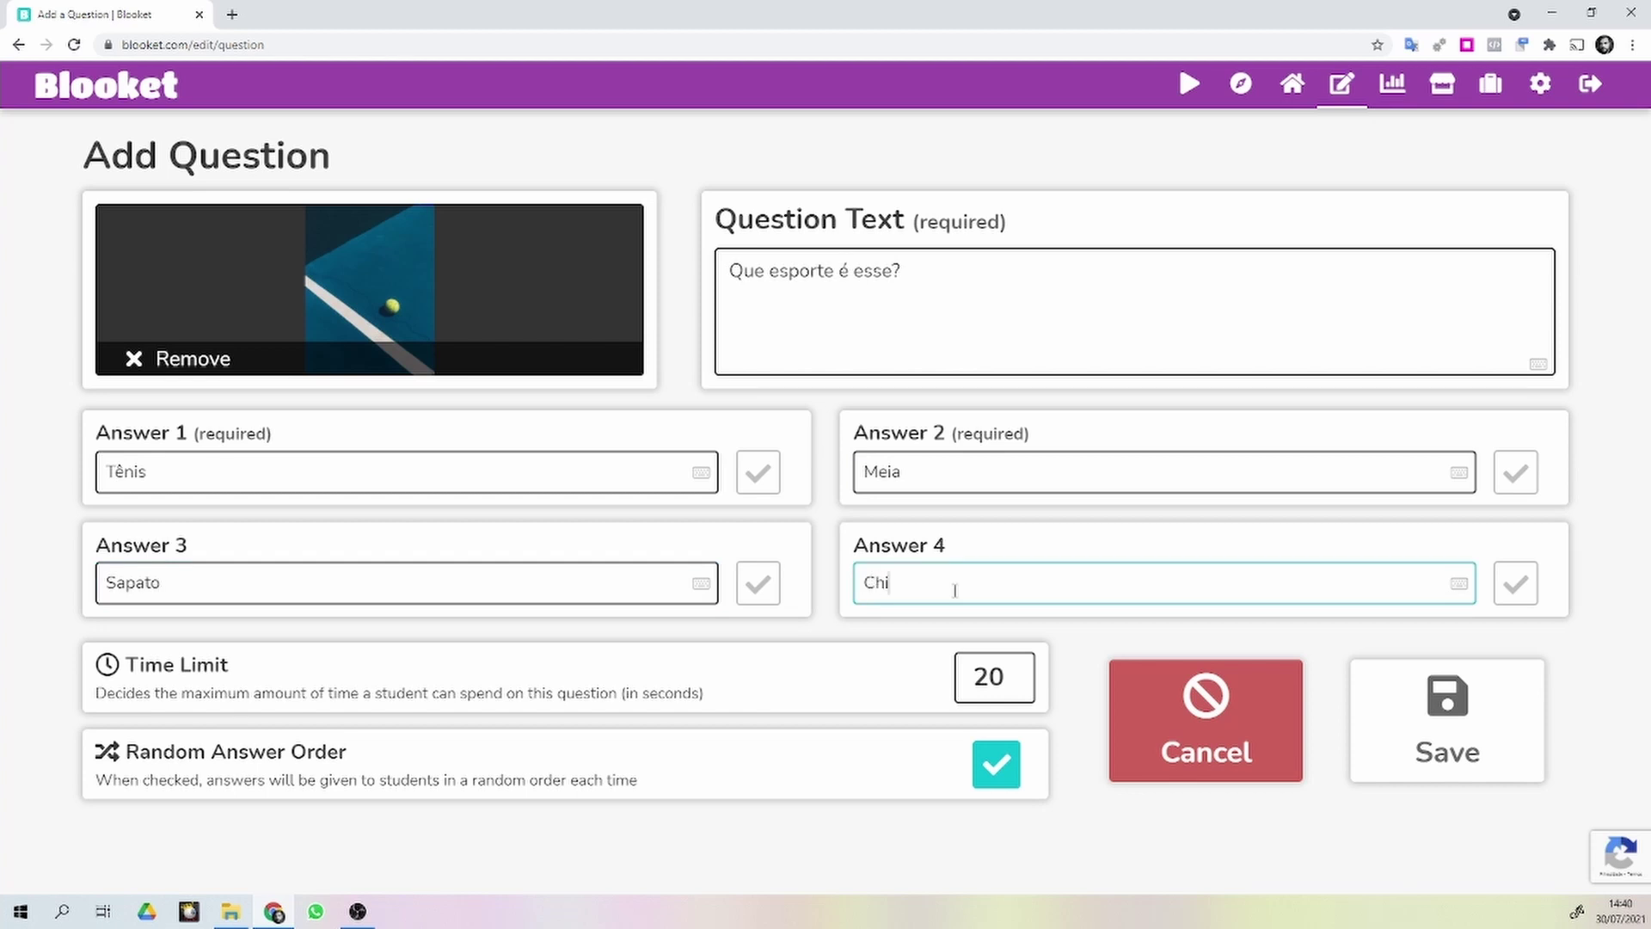
Mark "Tênis" as the correct answer and set the question's time limit to 10 seconds
{"action": "left_click", "coordinate": [756, 471]}
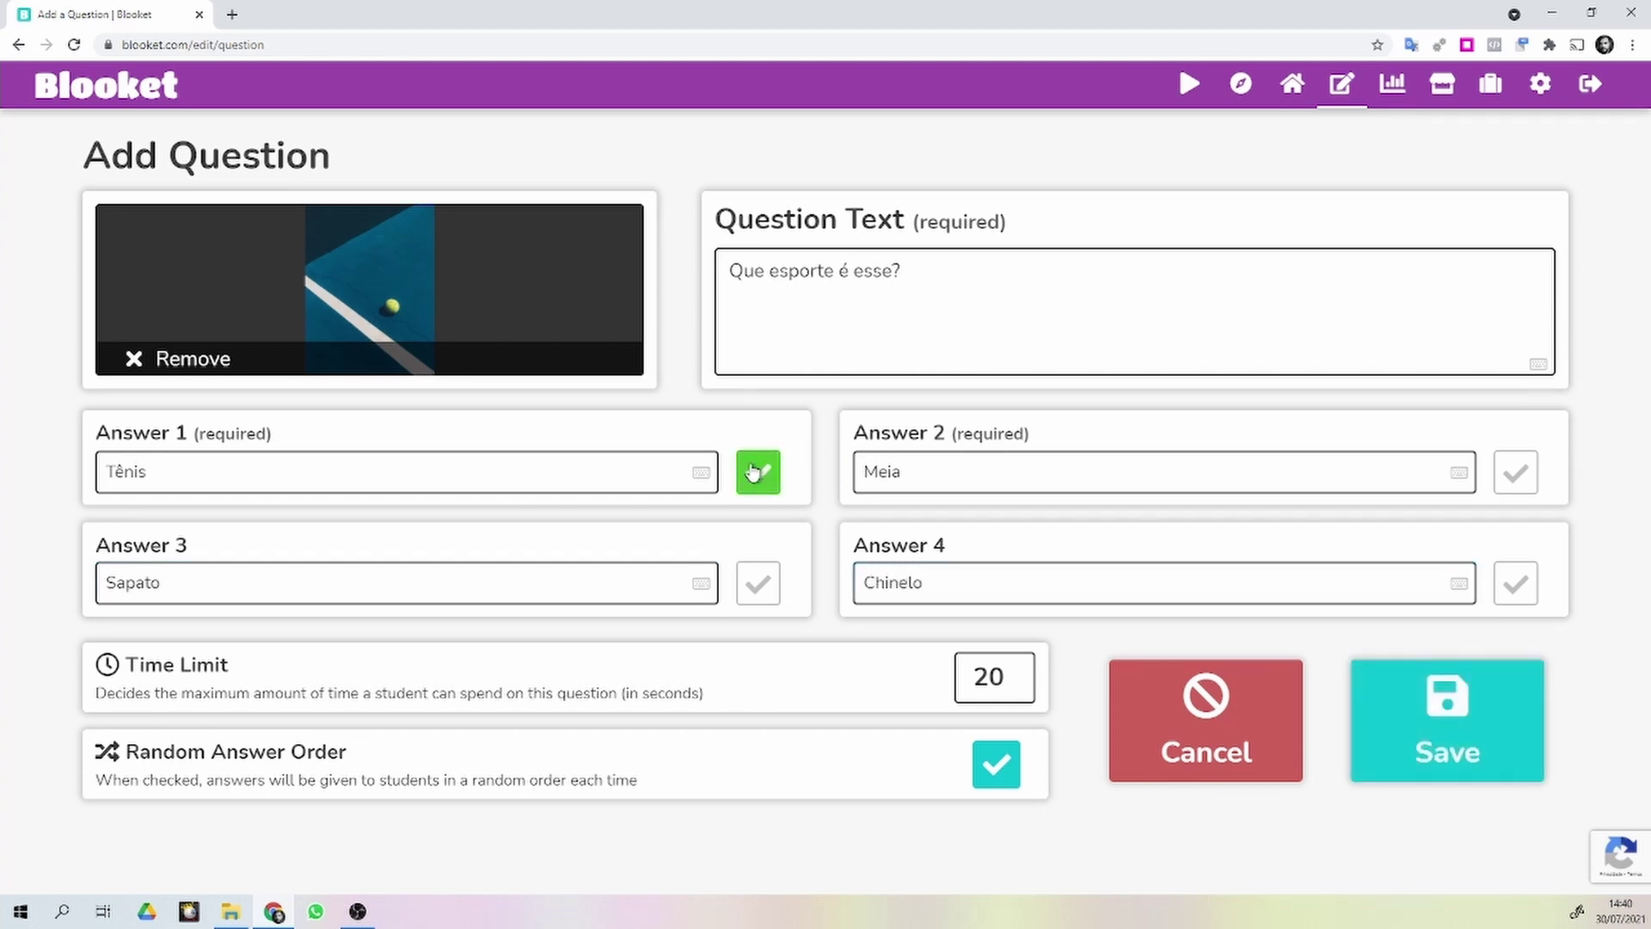
{"action": "double_click", "coordinate": [972, 676]}
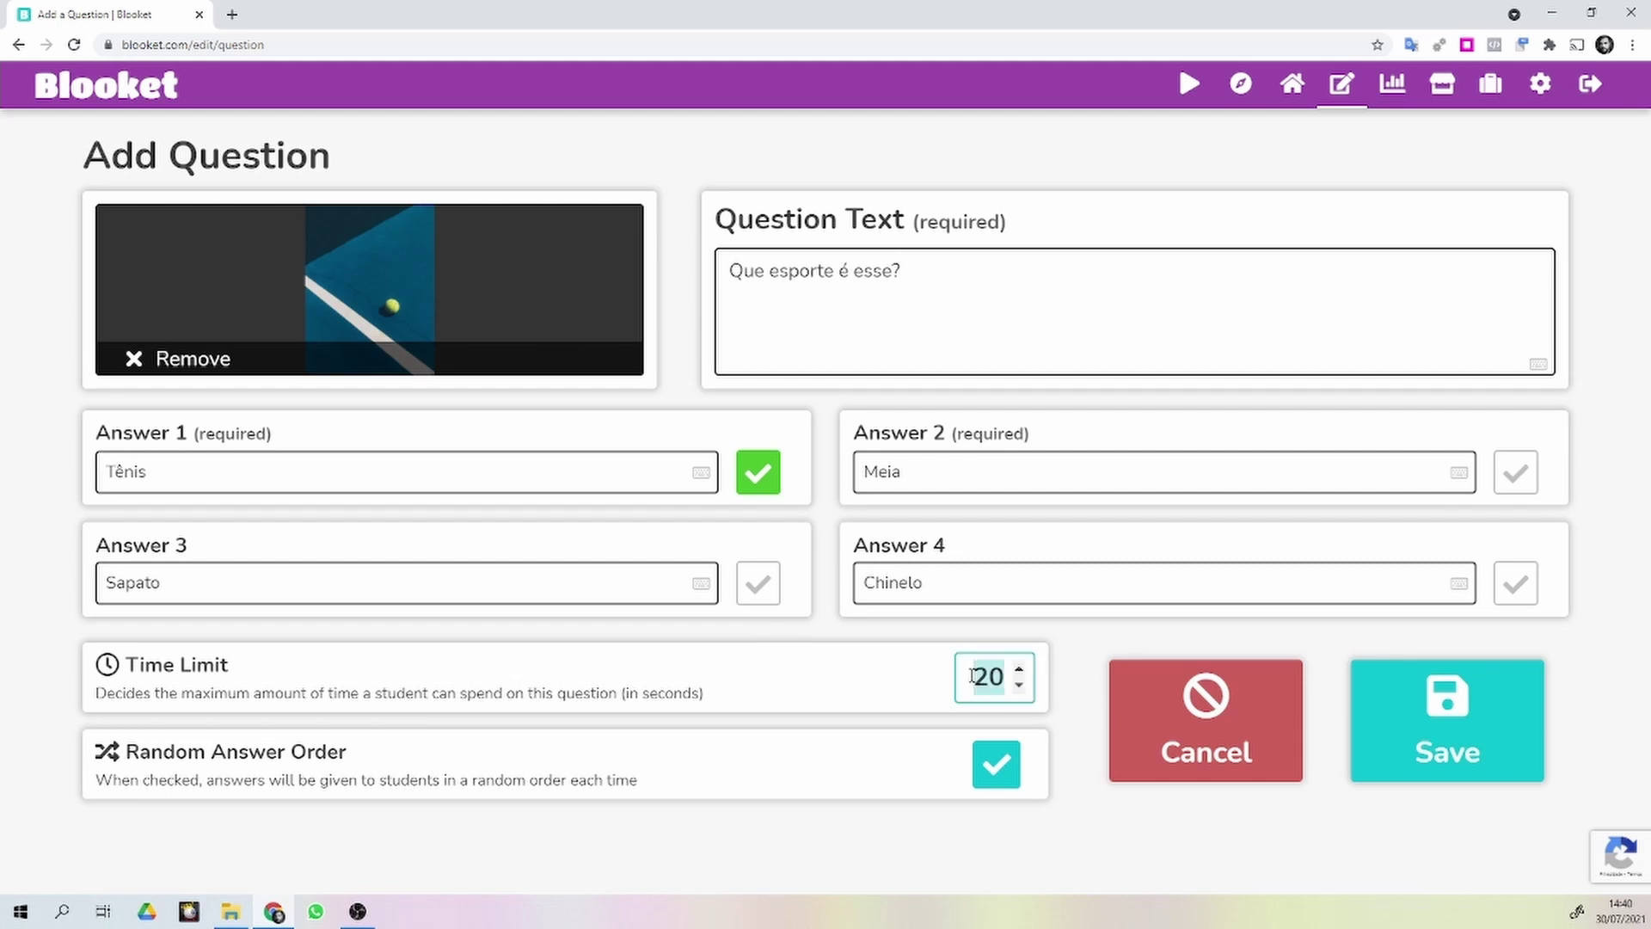
{"action": "type", "text": "10"}
Save the question and the whole EduCanvas 101 set, postponing the welcome tour
{"action": "left_click", "coordinate": [1444, 725]}
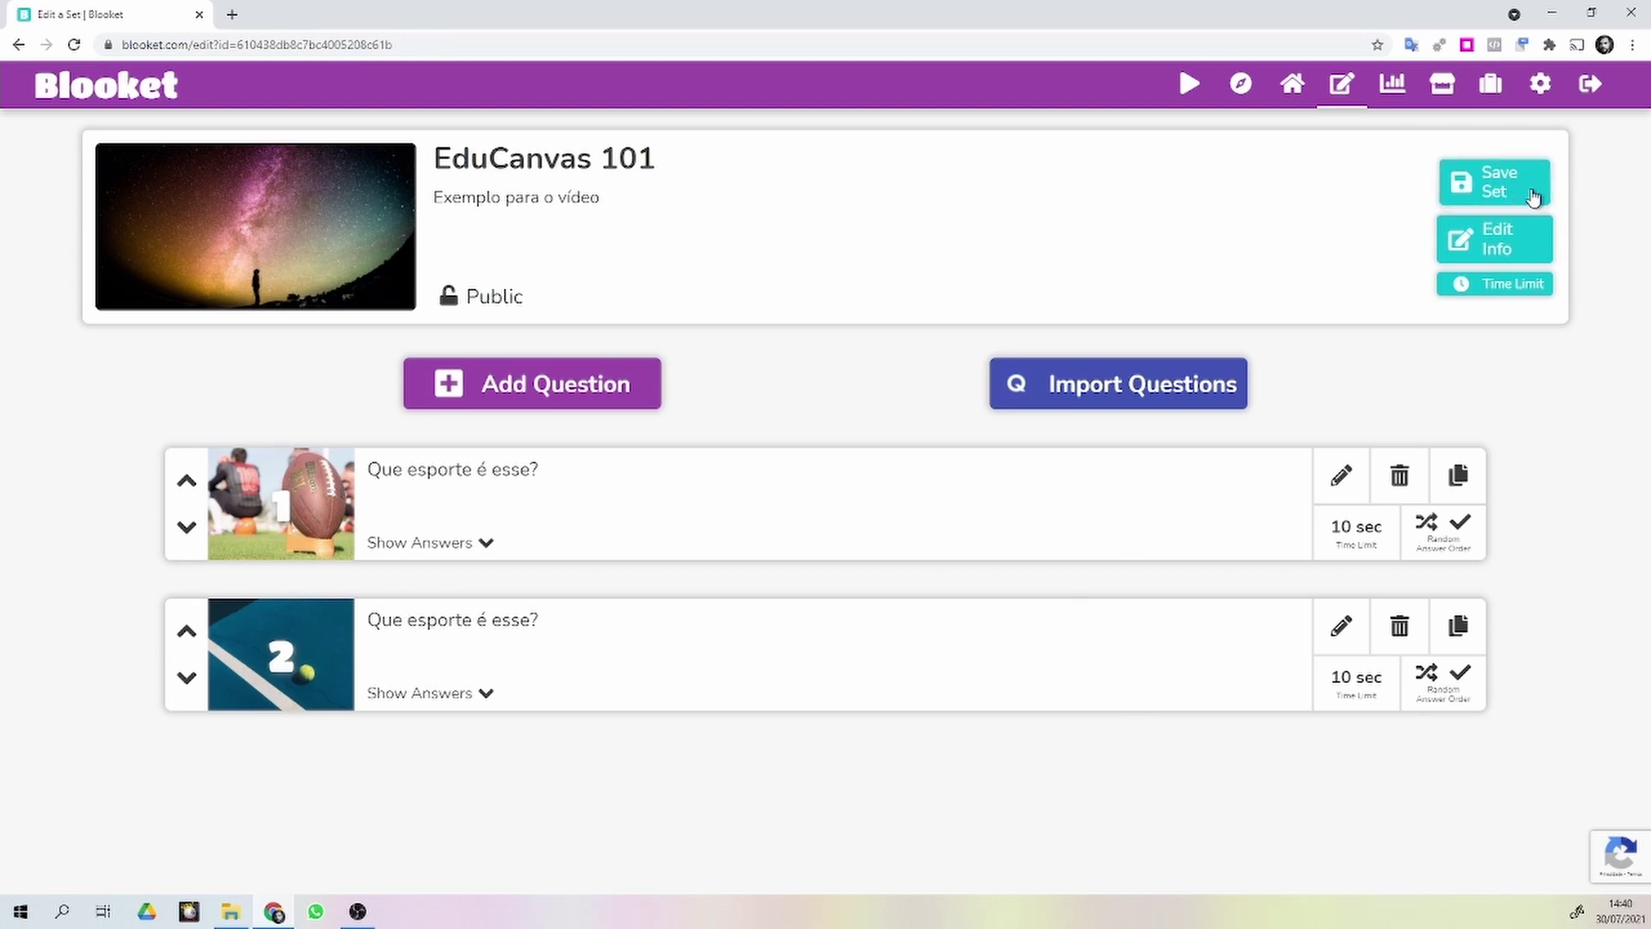
{"action": "left_click", "coordinate": [1530, 194]}
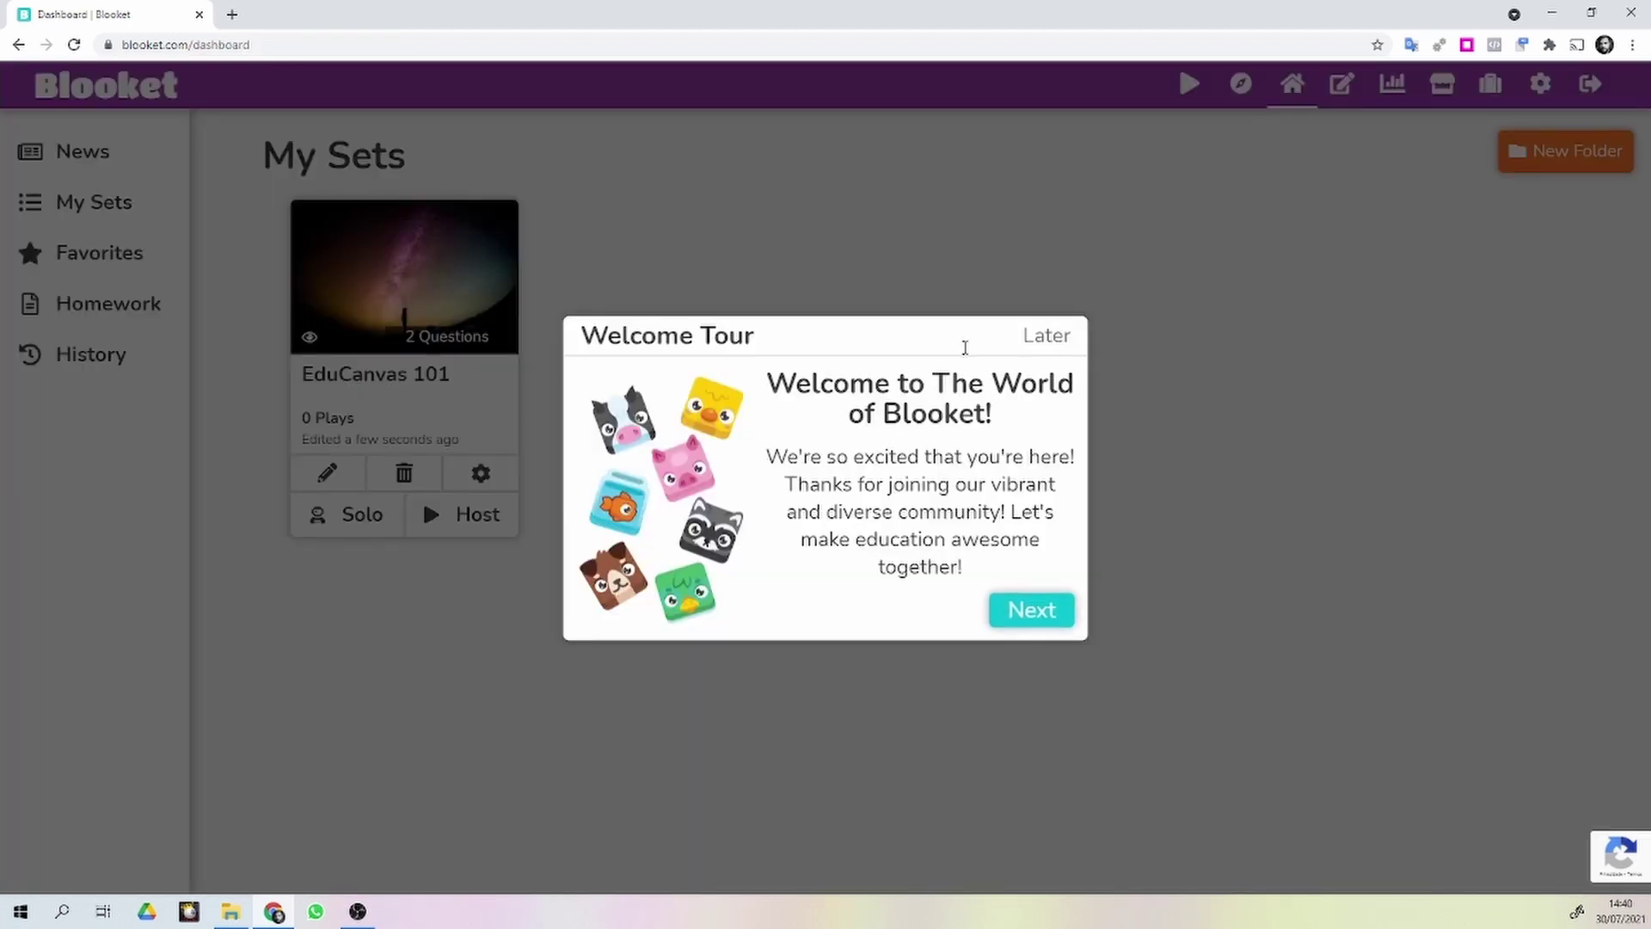
{"action": "left_click", "coordinate": [1066, 342]}
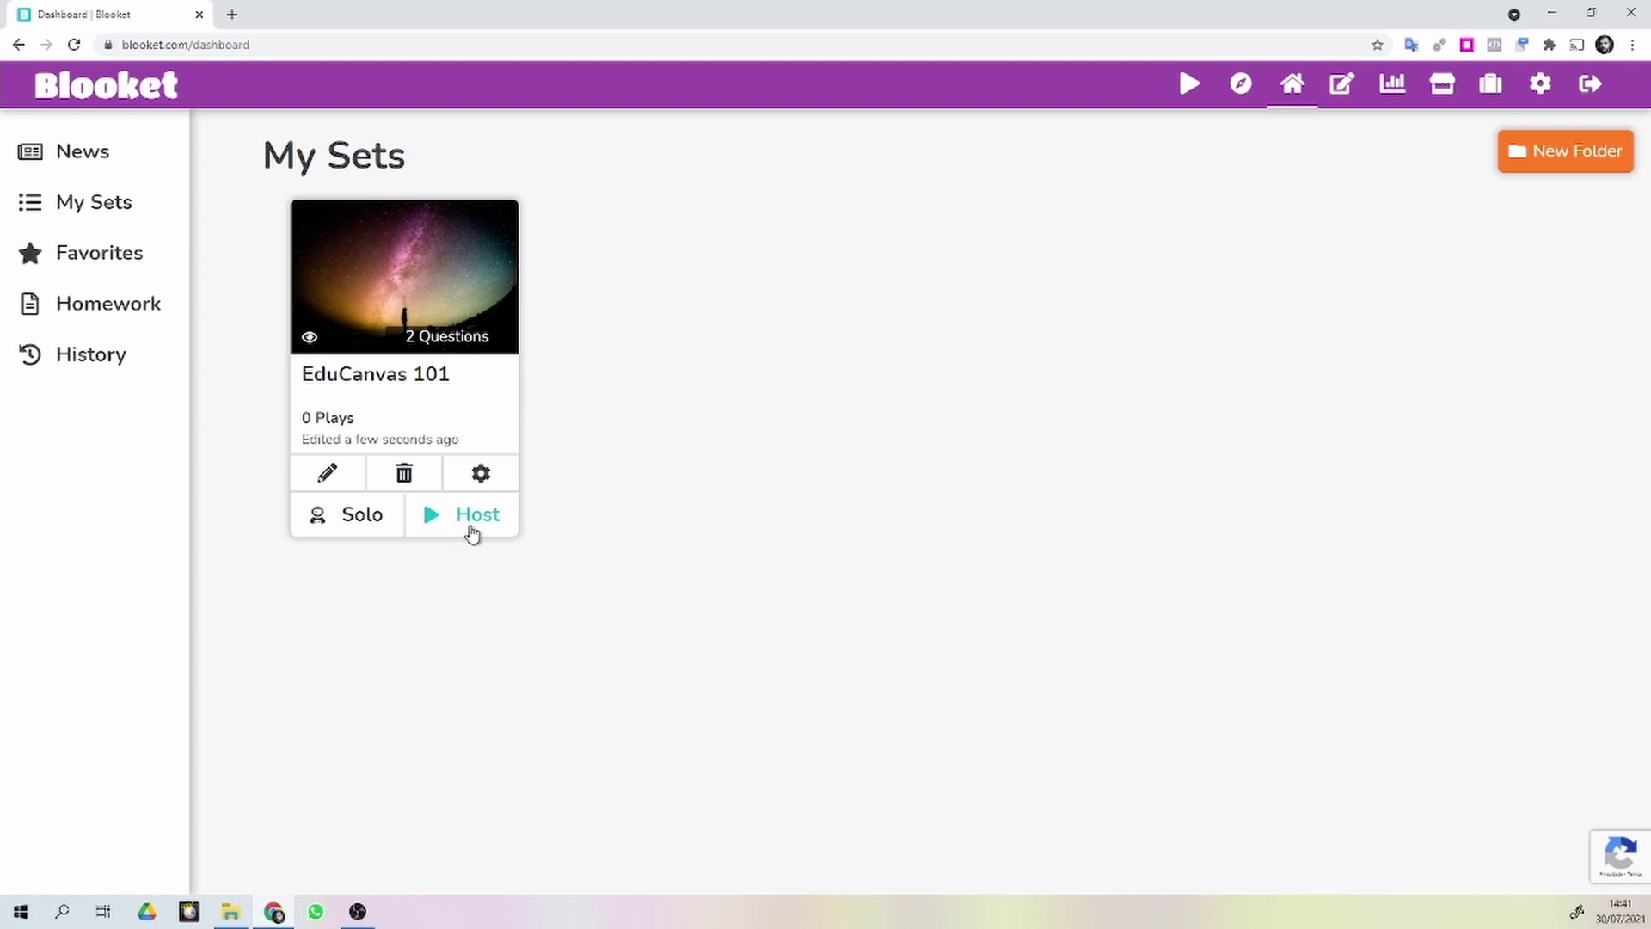
Host the EduCanvas 101 set with Racing as the game mode
{"action": "left_click", "coordinate": [472, 516]}
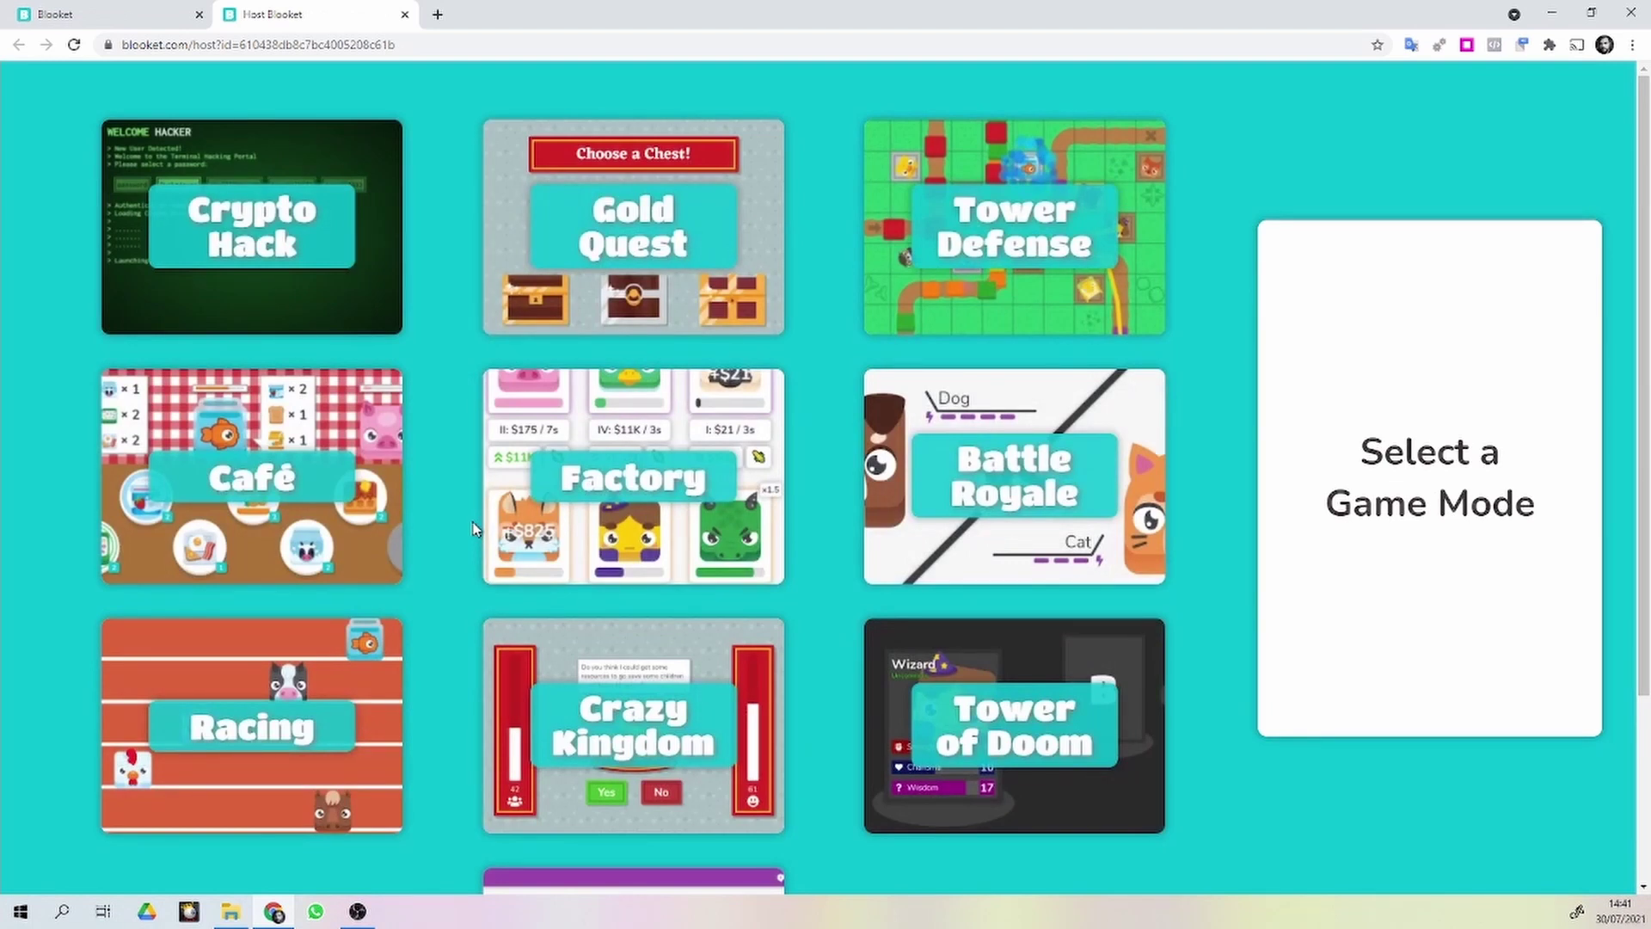
{"action": "scroll", "coordinate": [804, 344], "scroll_direction": "down", "scroll_amount": 2}
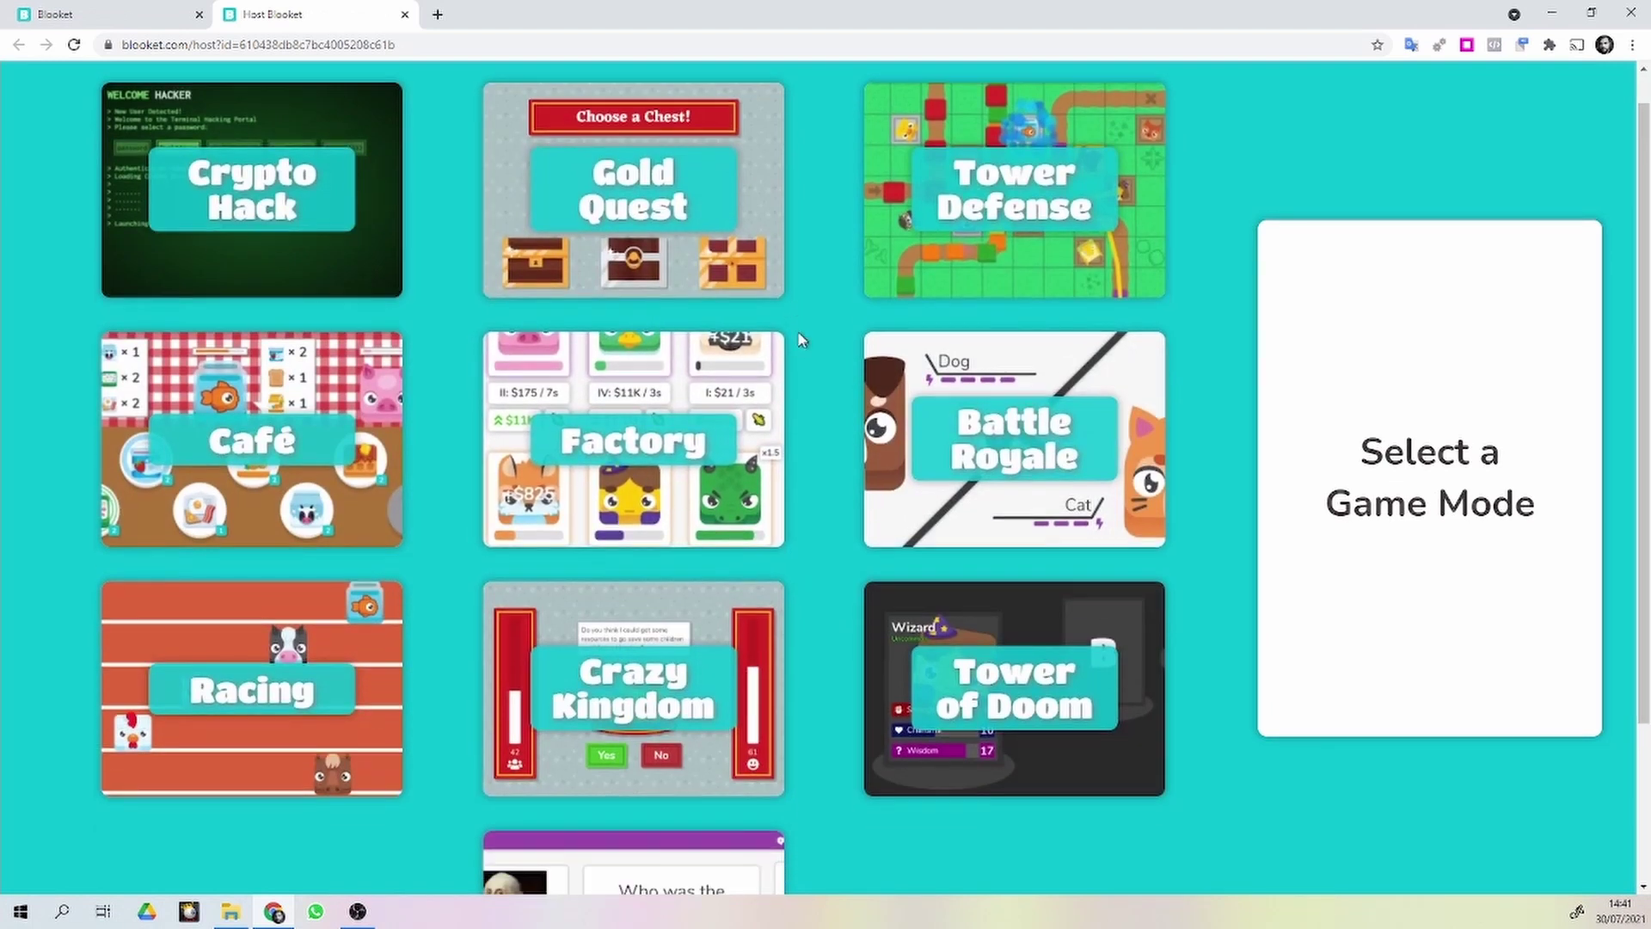
{"action": "scroll", "coordinate": [851, 402], "scroll_direction": "up", "scroll_amount": 3}
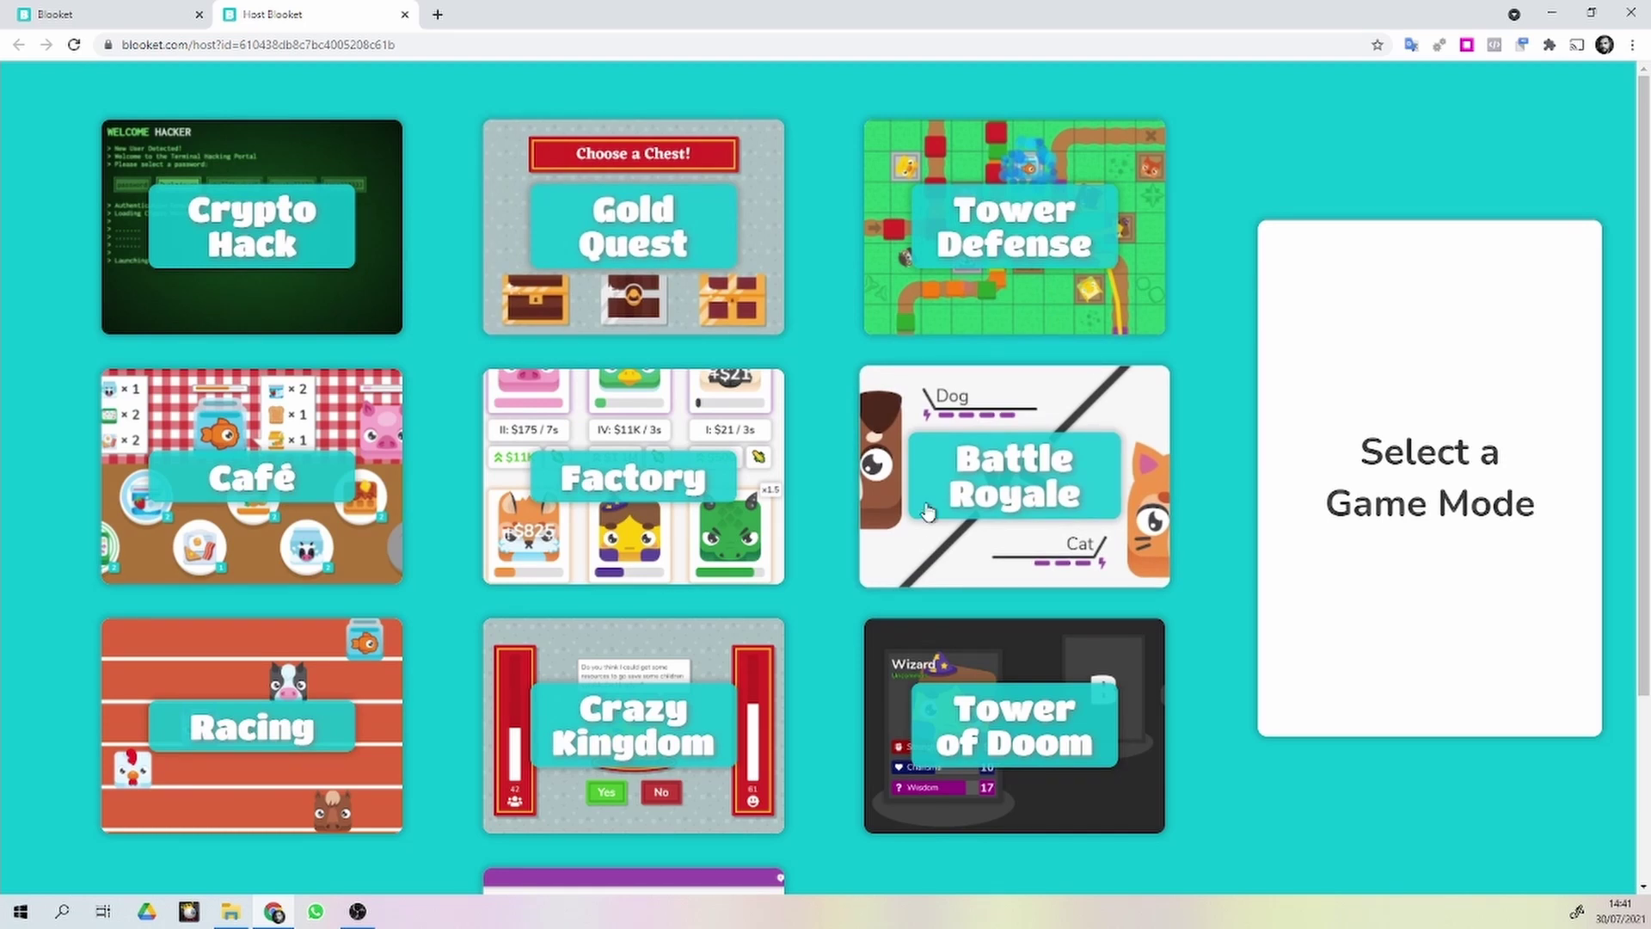
{"action": "scroll", "coordinate": [920, 409], "scroll_direction": "down", "scroll_amount": 1}
{"action": "scroll", "coordinate": [465, 505], "scroll_direction": "down", "scroll_amount": 2}
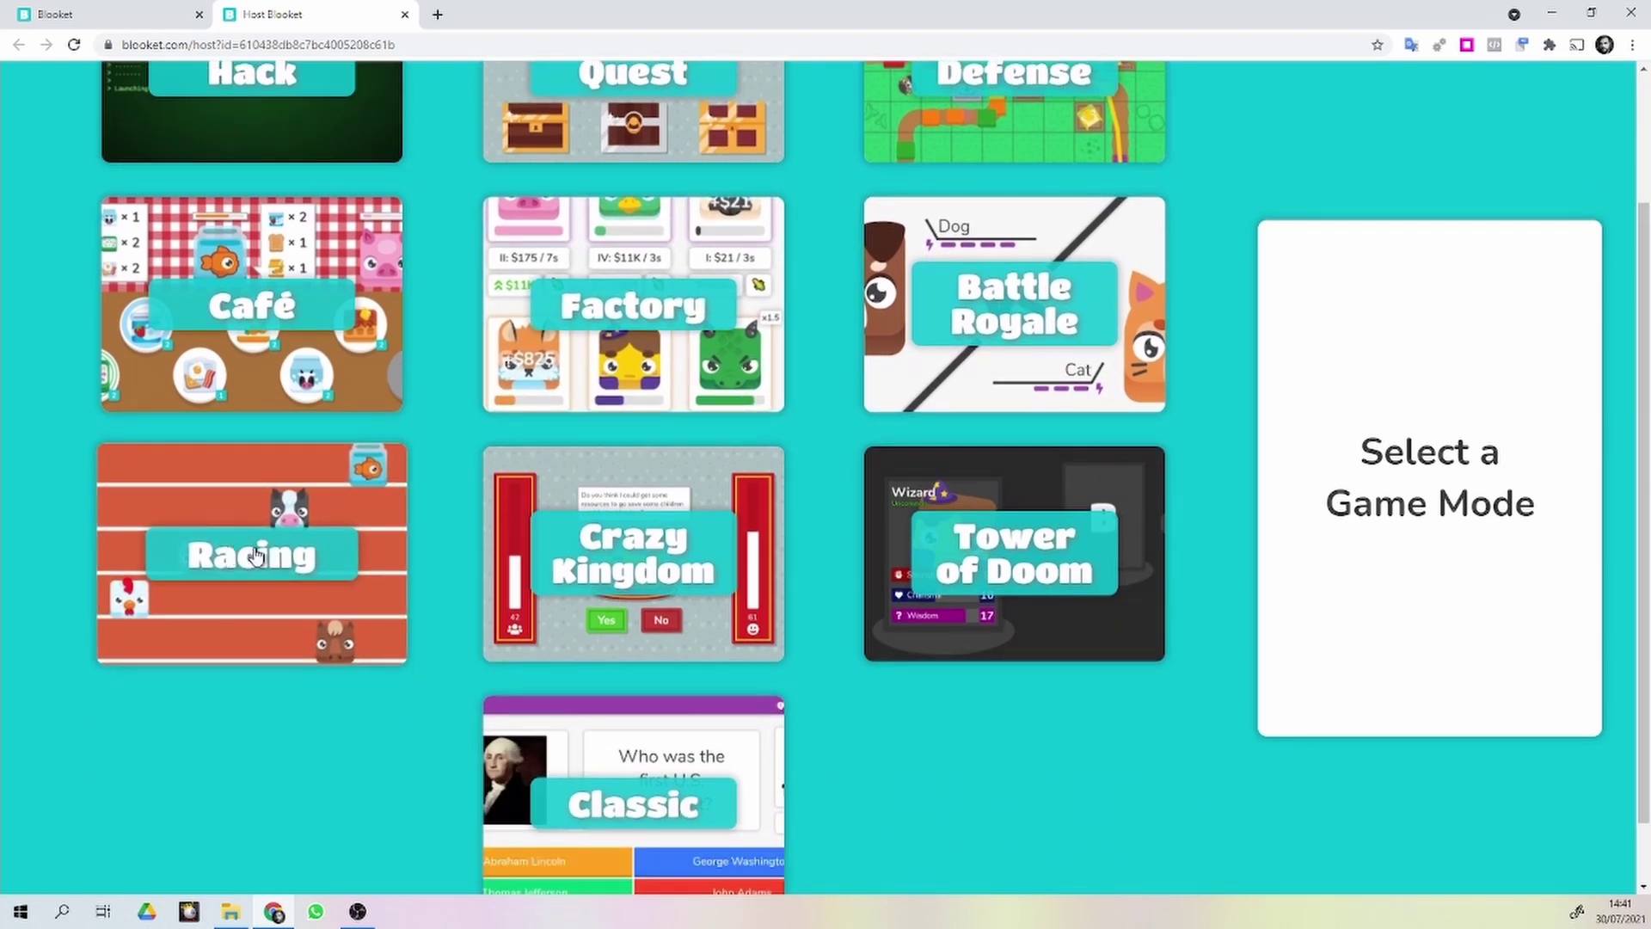
{"action": "left_click", "coordinate": [255, 555]}
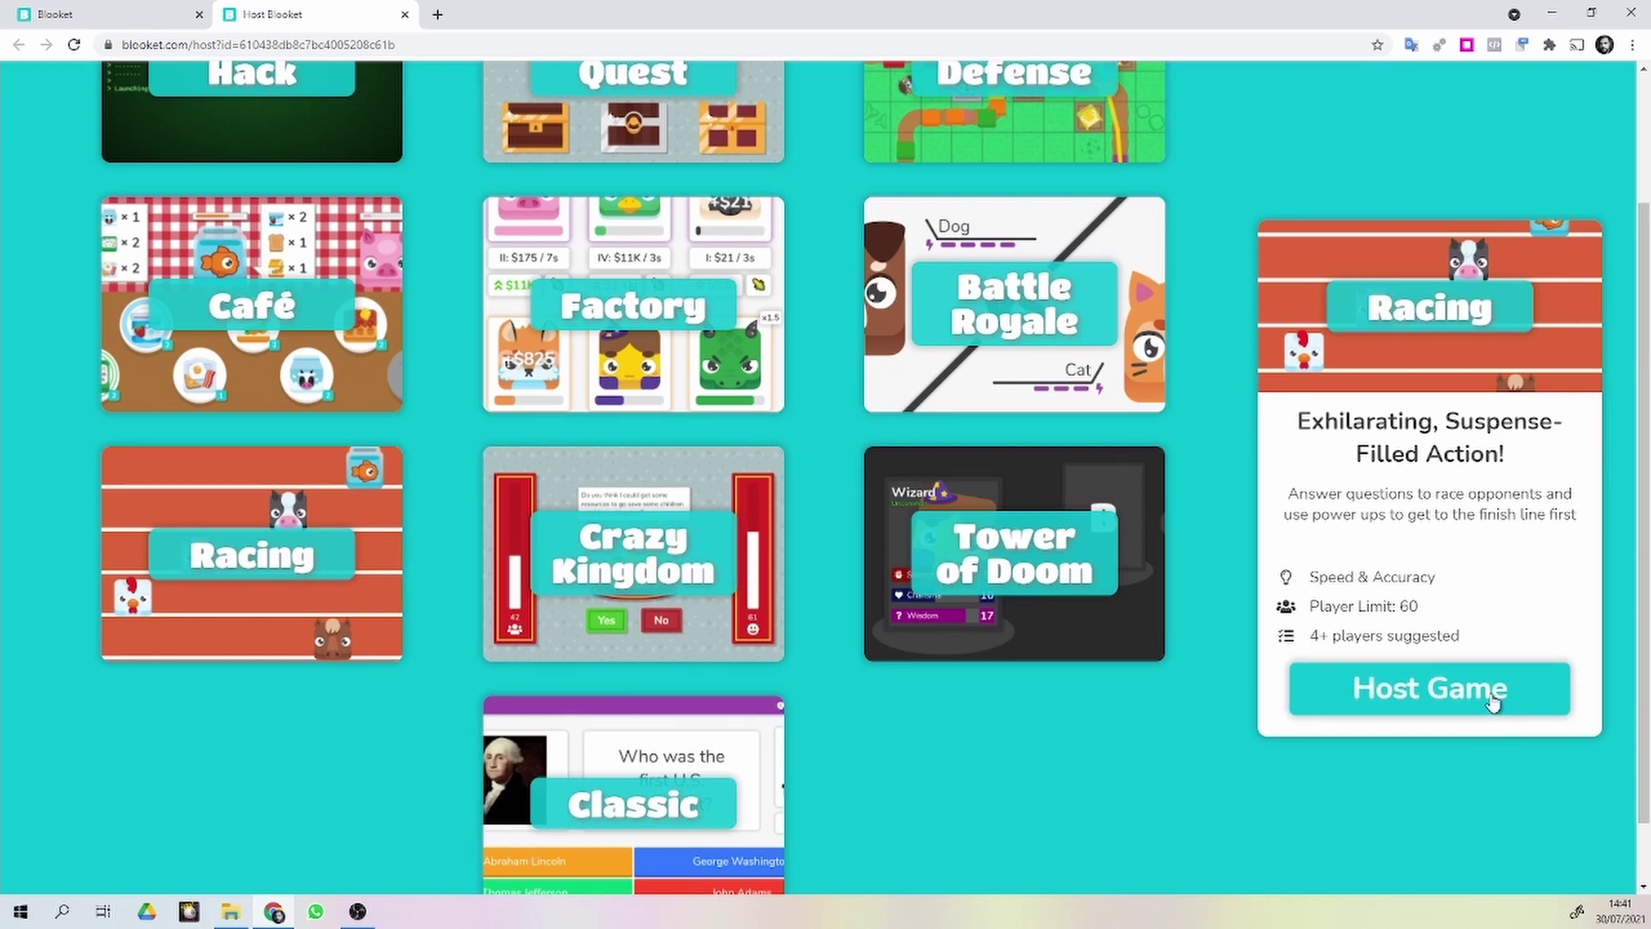
{"action": "left_click", "coordinate": [1411, 689]}
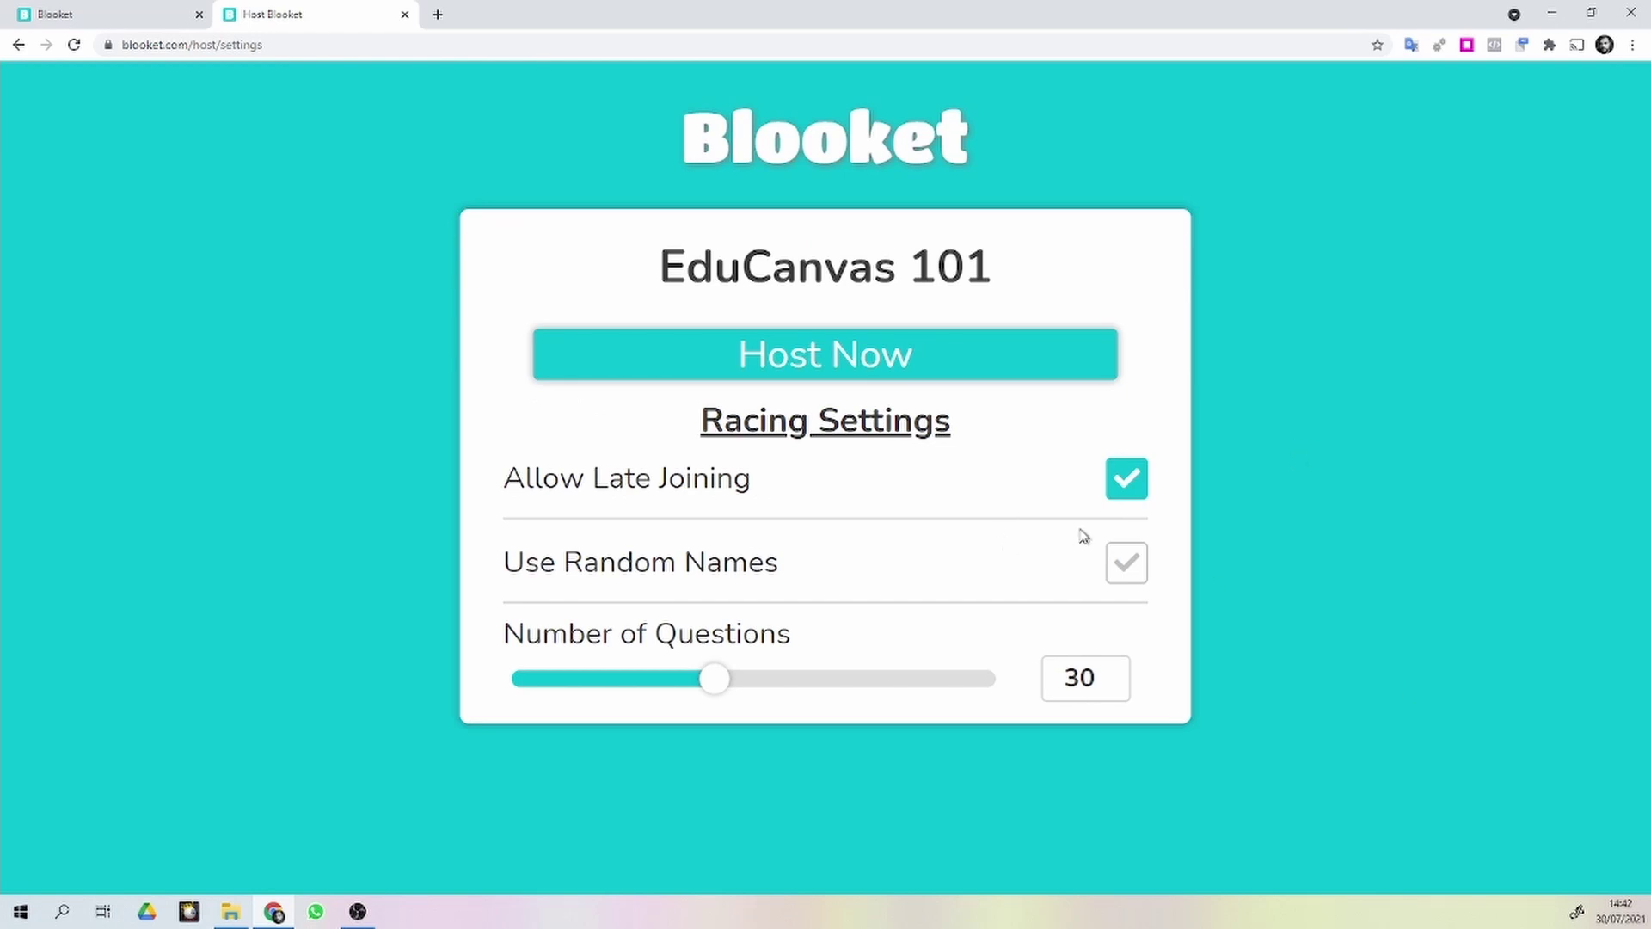
Disable late joining, set the number of questions to 2 and start hosting the Racing game
{"action": "left_click", "coordinate": [1143, 485]}
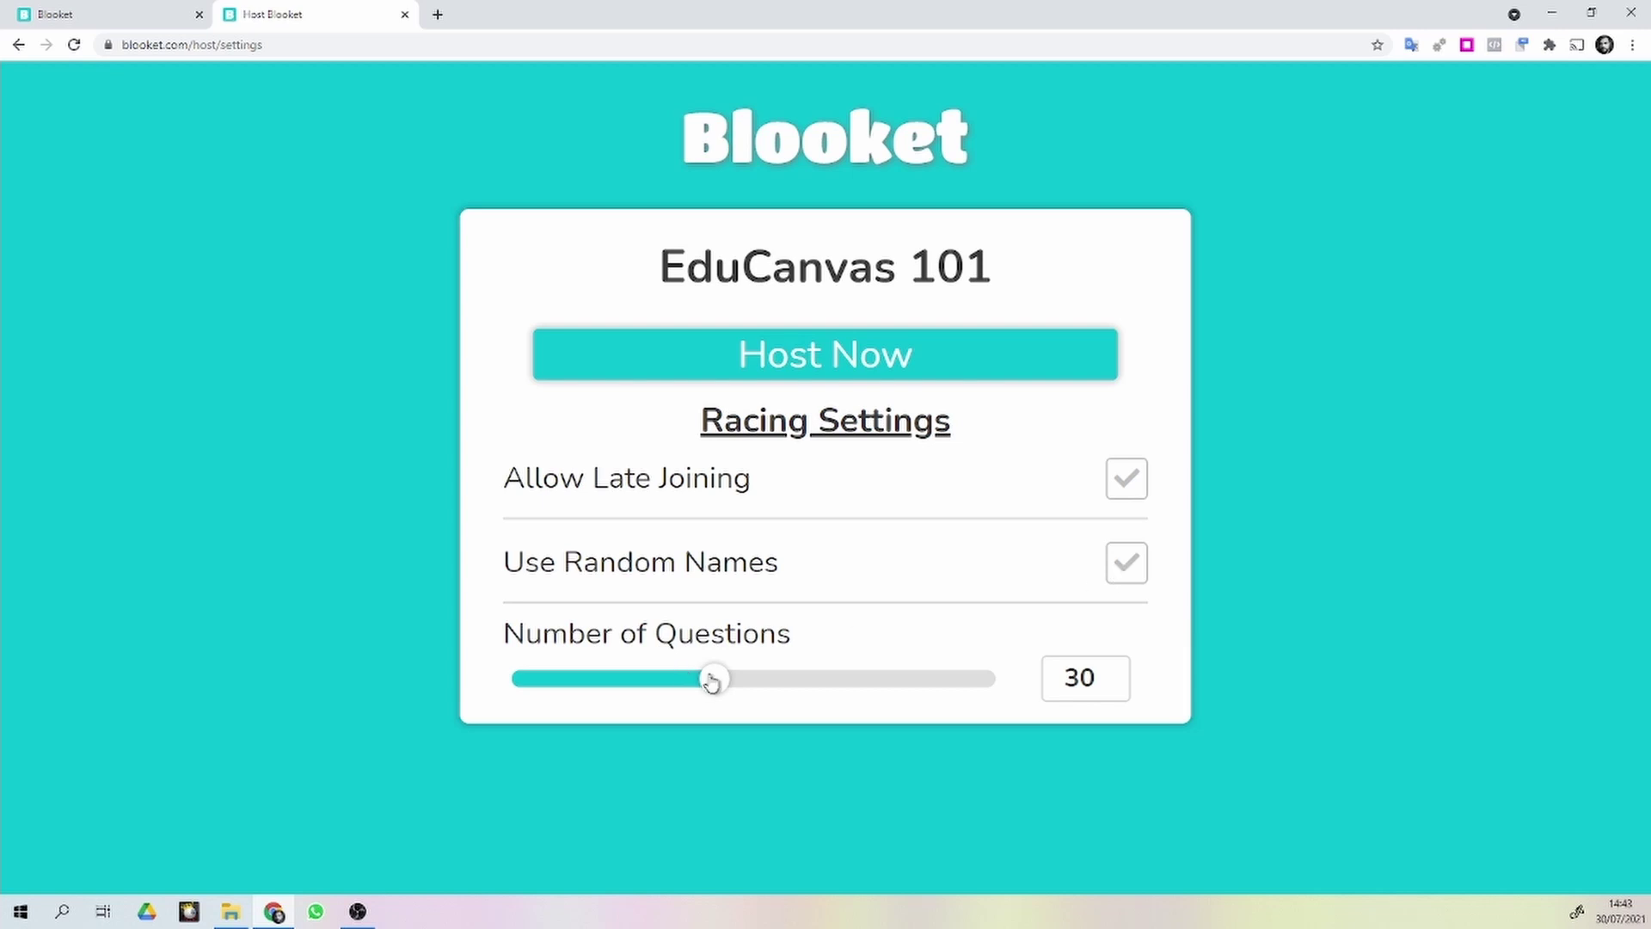
{"action": "mouse_move", "coordinate": [714, 679]}
{"action": "left_mouse_down"}
{"action": "mouse_move", "coordinate": [626, 679]}
{"action": "mouse_move", "coordinate": [833, 705]}
{"action": "mouse_move", "coordinate": [977, 689]}
{"action": "mouse_move", "coordinate": [705, 693]}
{"action": "left_mouse_up"}
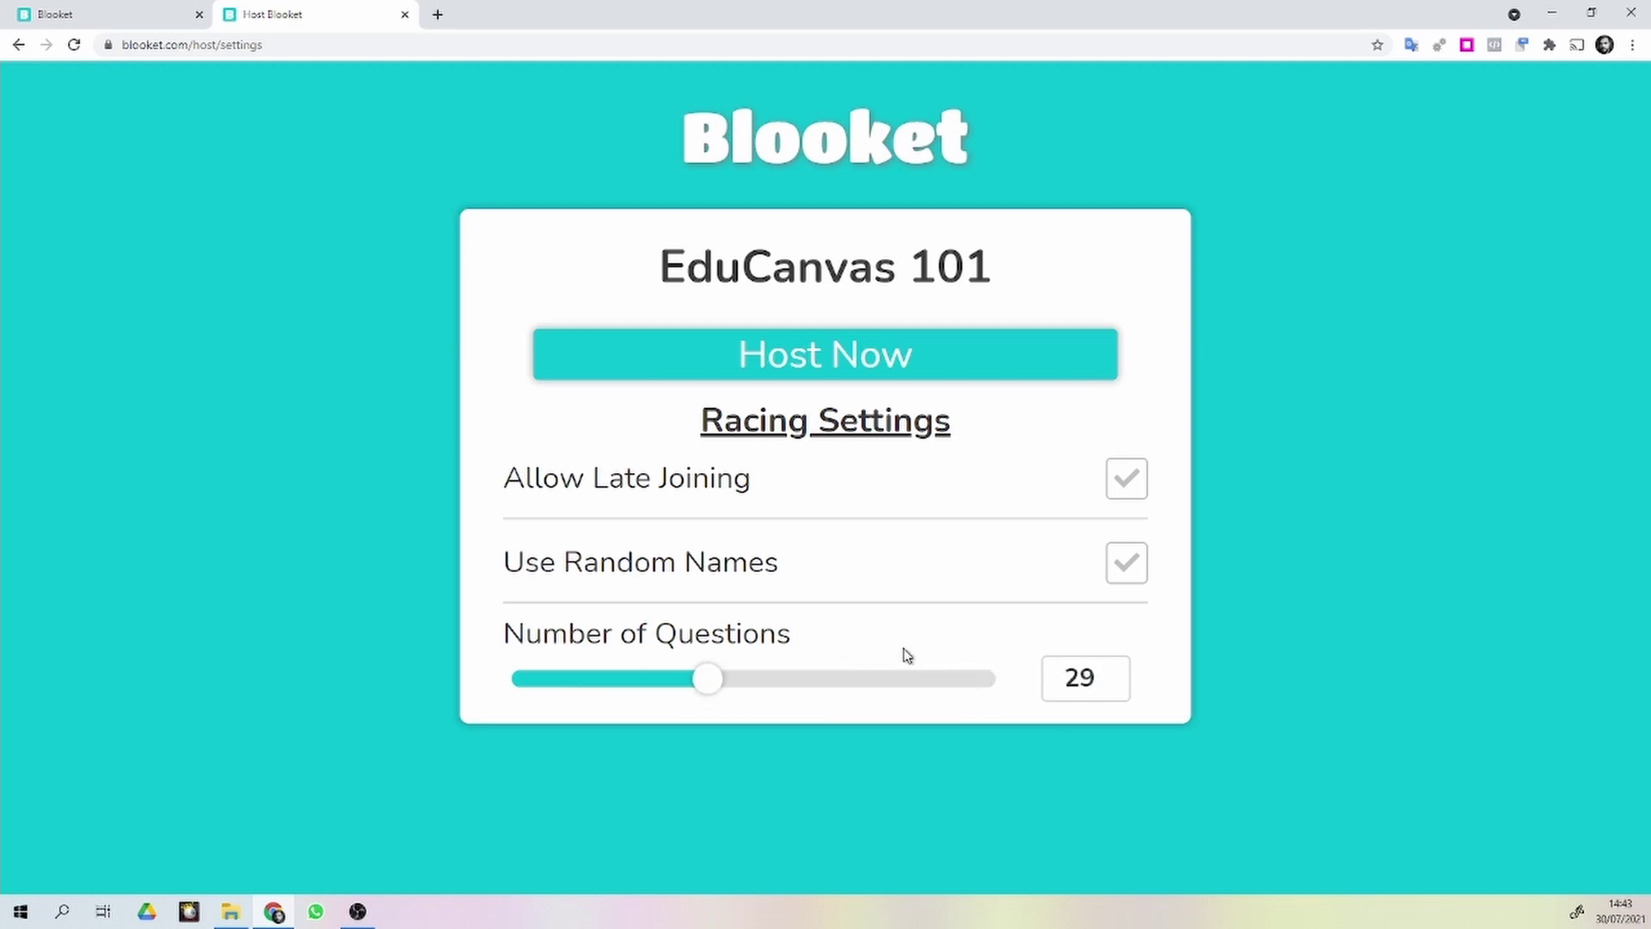
{"action": "left_click_drag", "start_coordinate": [708, 679], "coordinate": [519, 693]}
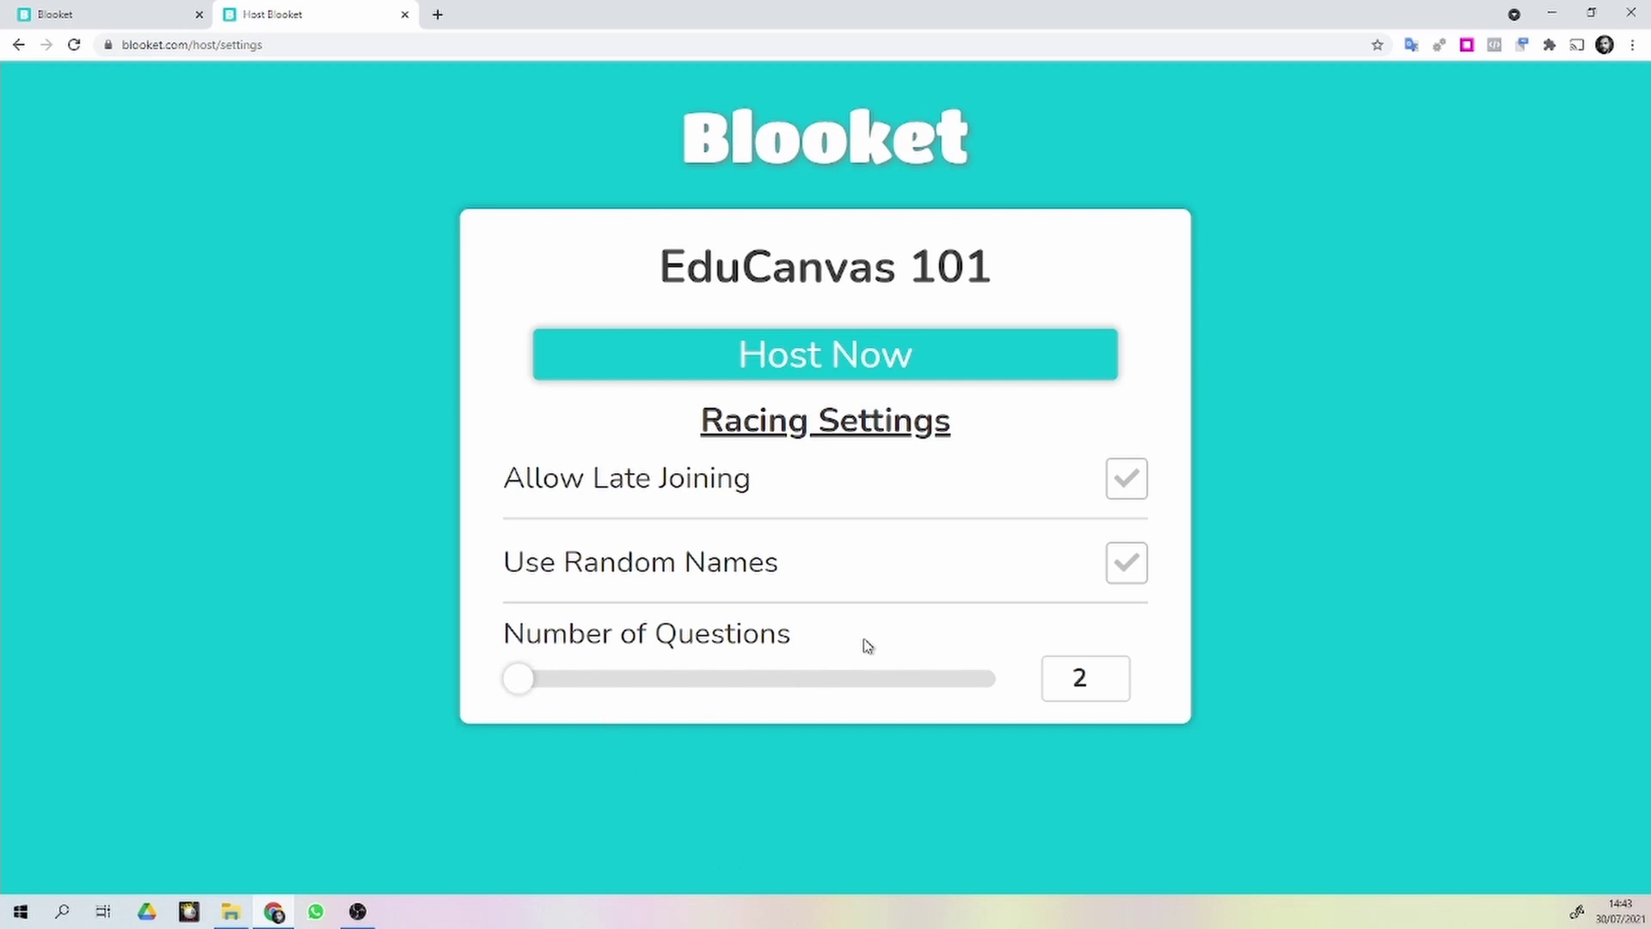
{"action": "left_click", "coordinate": [920, 359]}
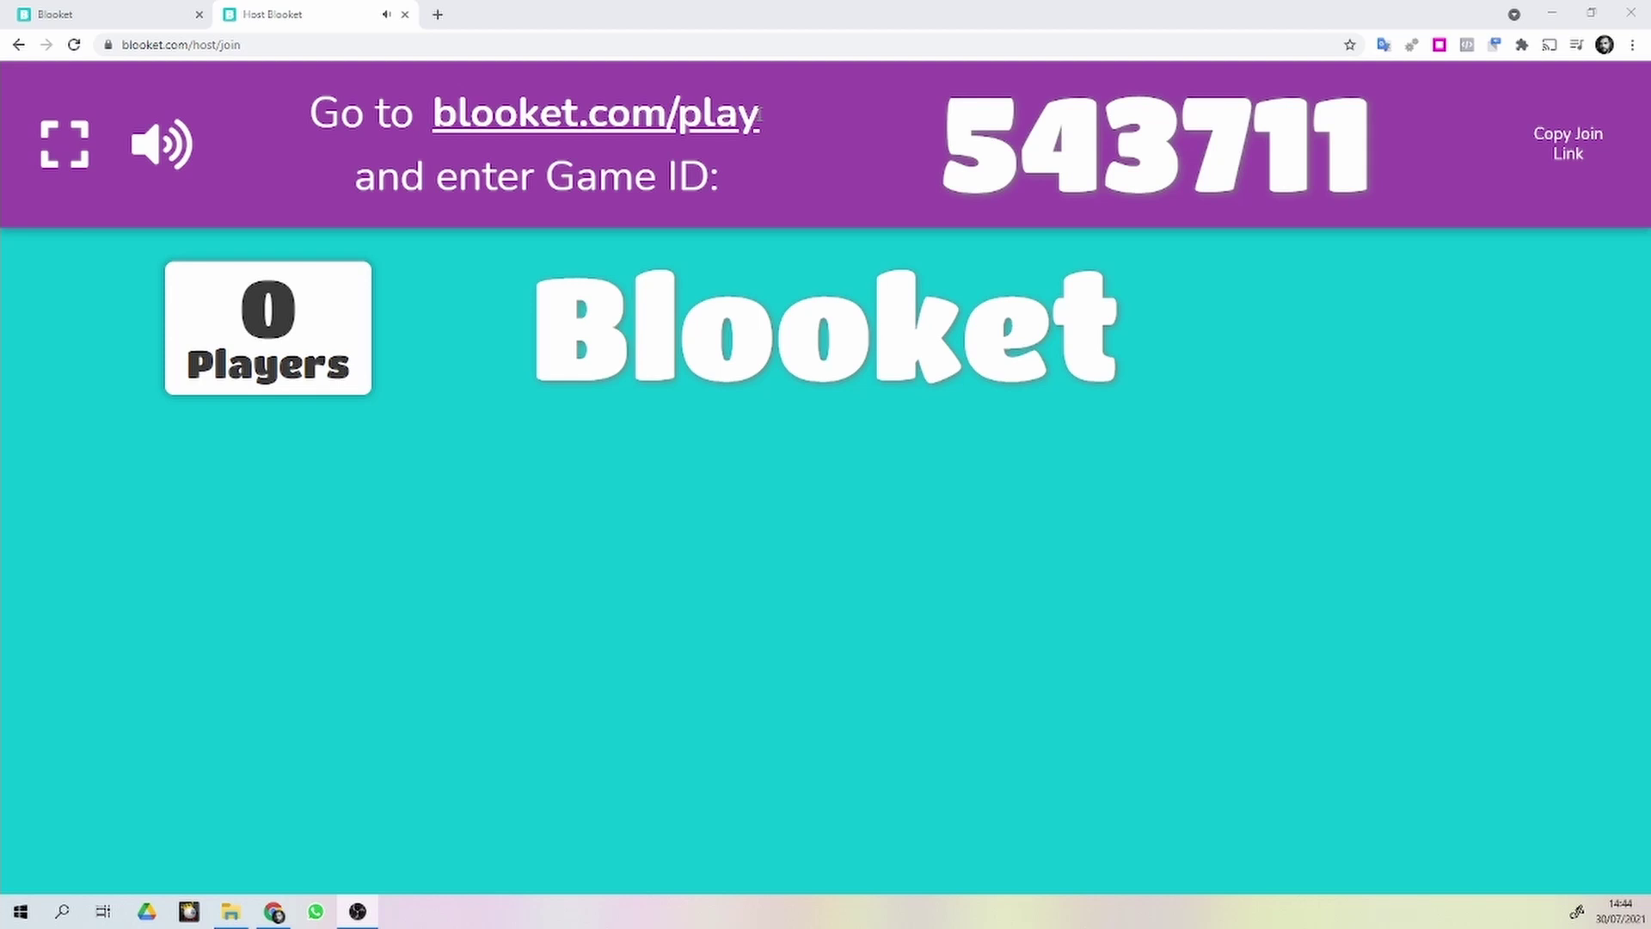
Copy the game's join link and open it in a new incognito browser window
{"action": "left_click", "coordinate": [1568, 160]}
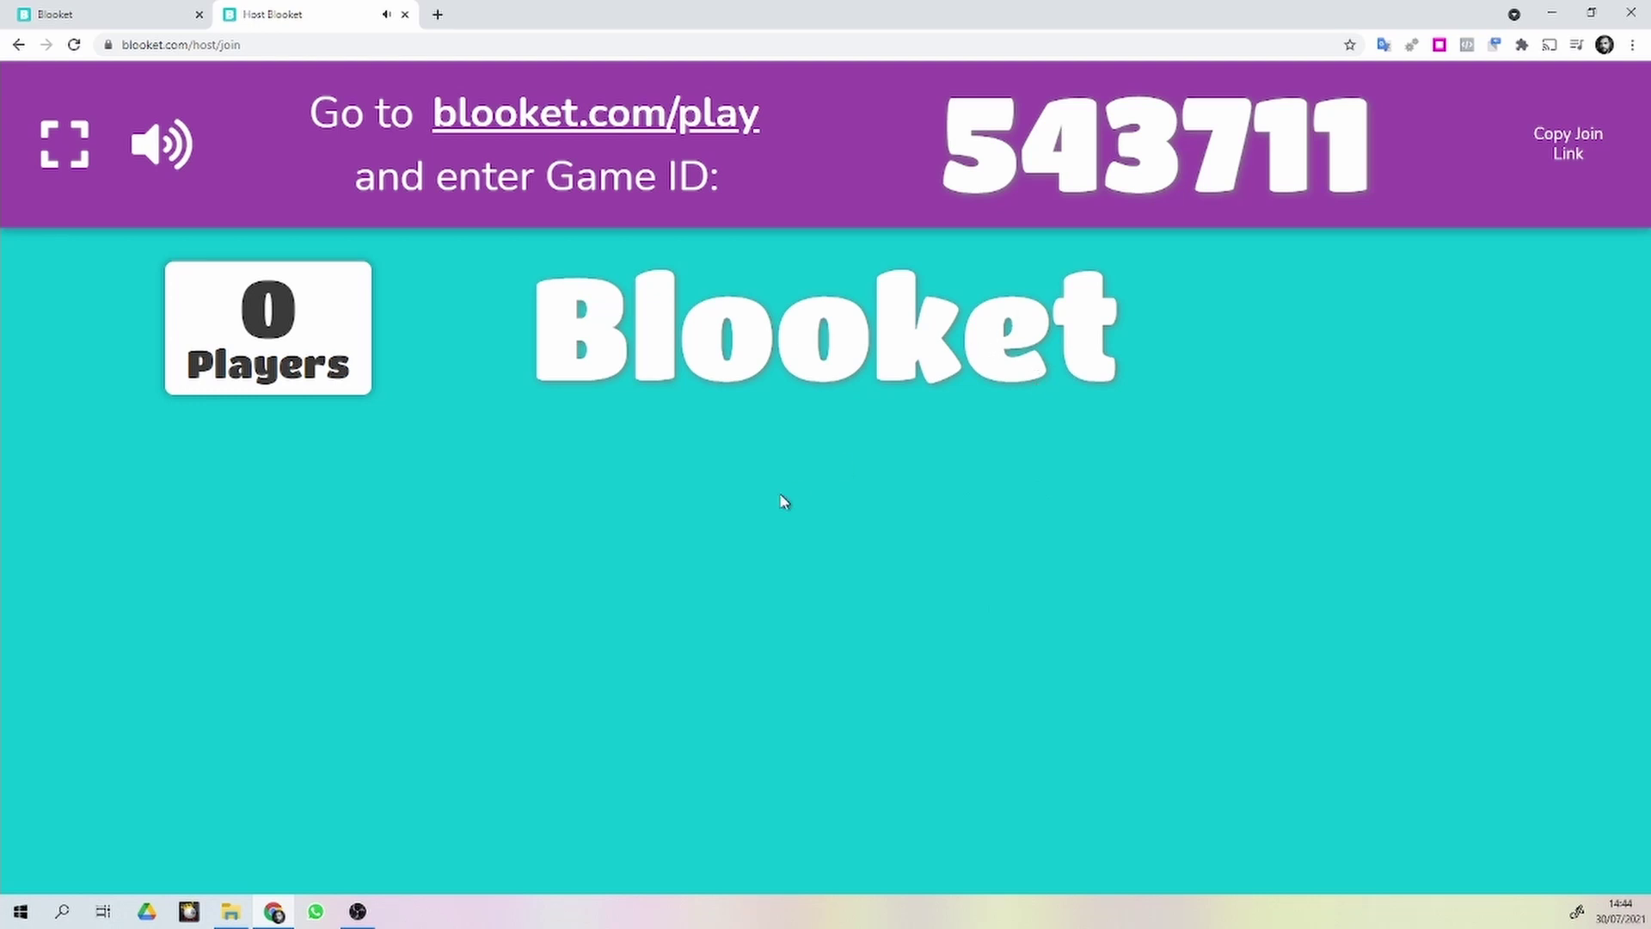
{"action": "left_click", "coordinate": [1632, 45]}
{"action": "left_click", "coordinate": [1478, 114]}
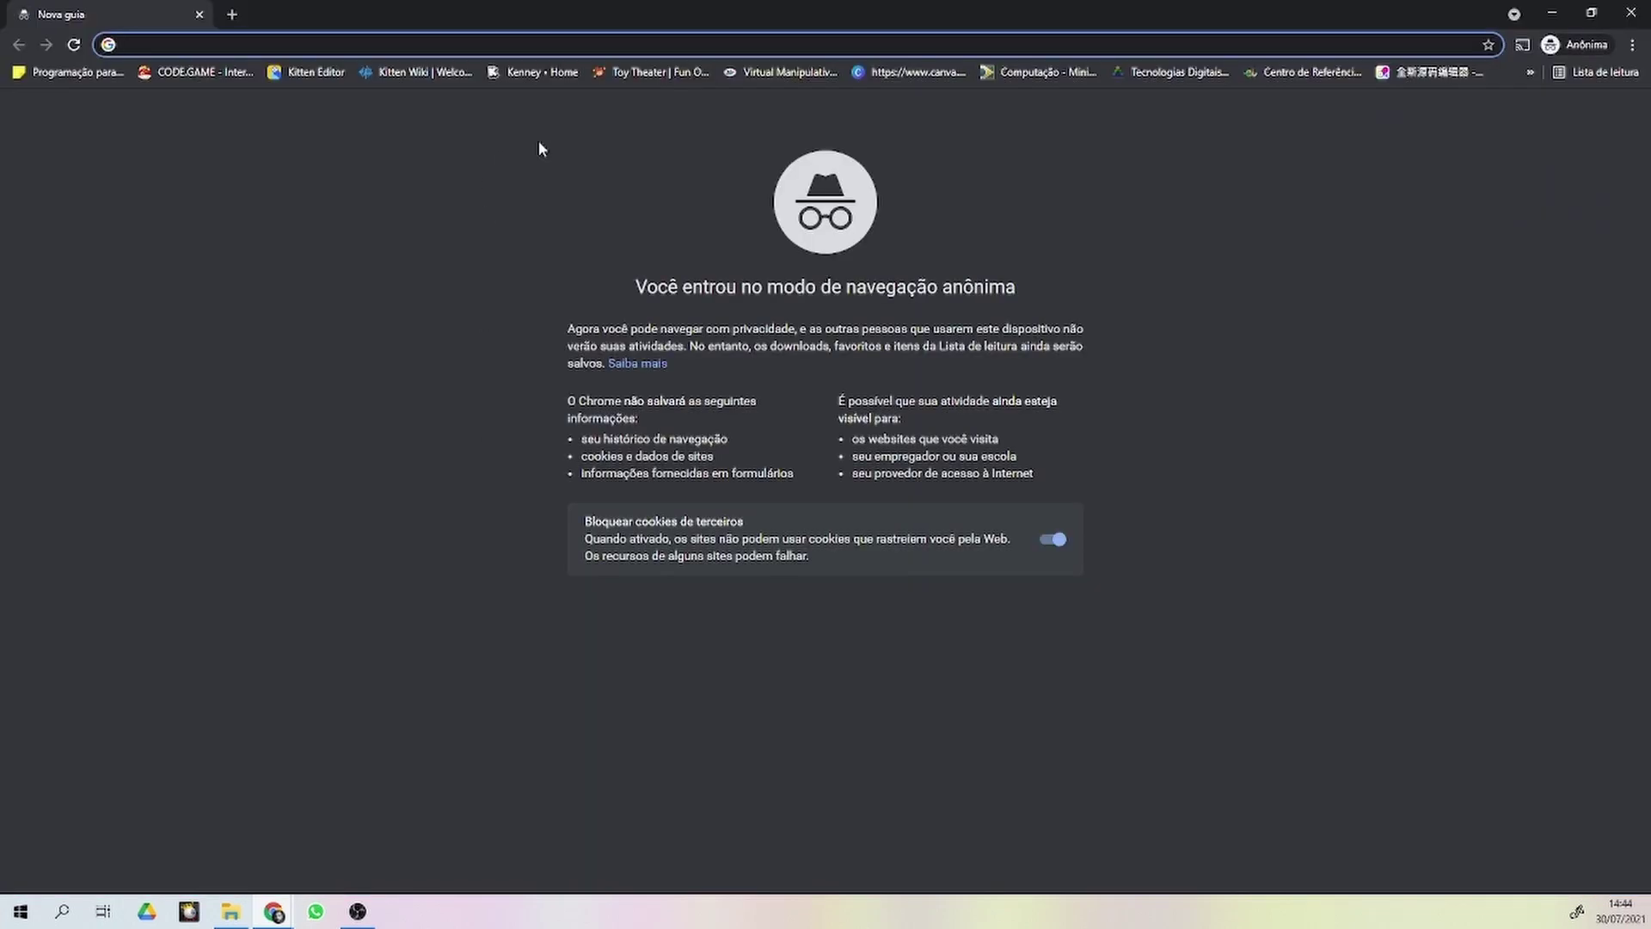
{"action": "key", "text": "ctrl+v"}
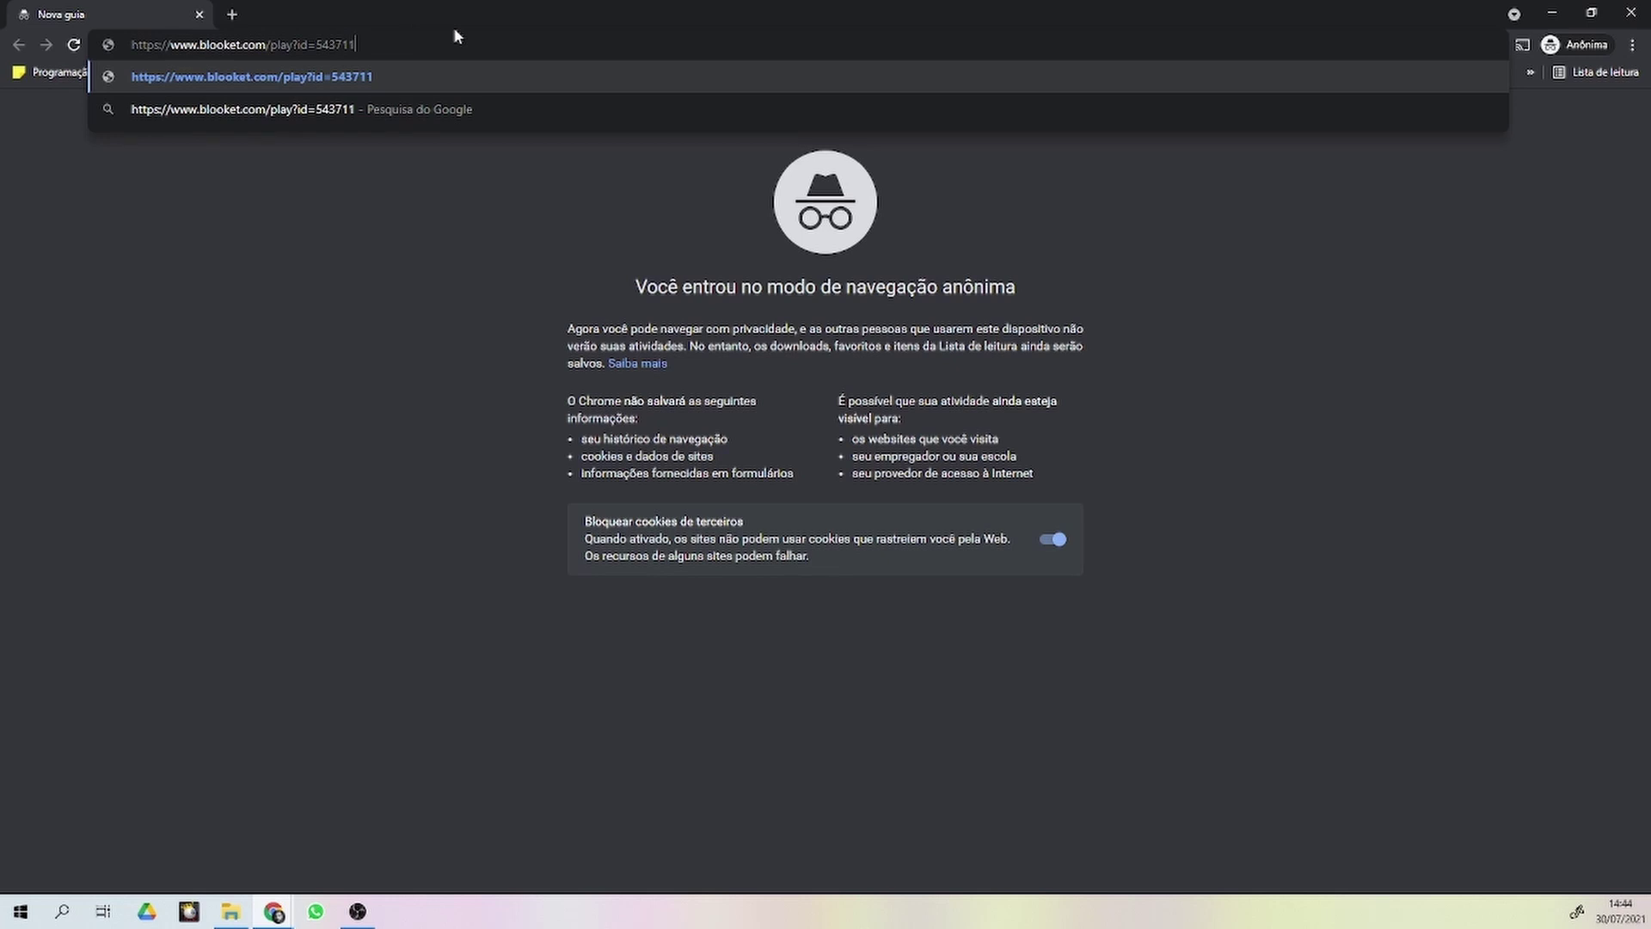
{"action": "key", "text": "Return"}
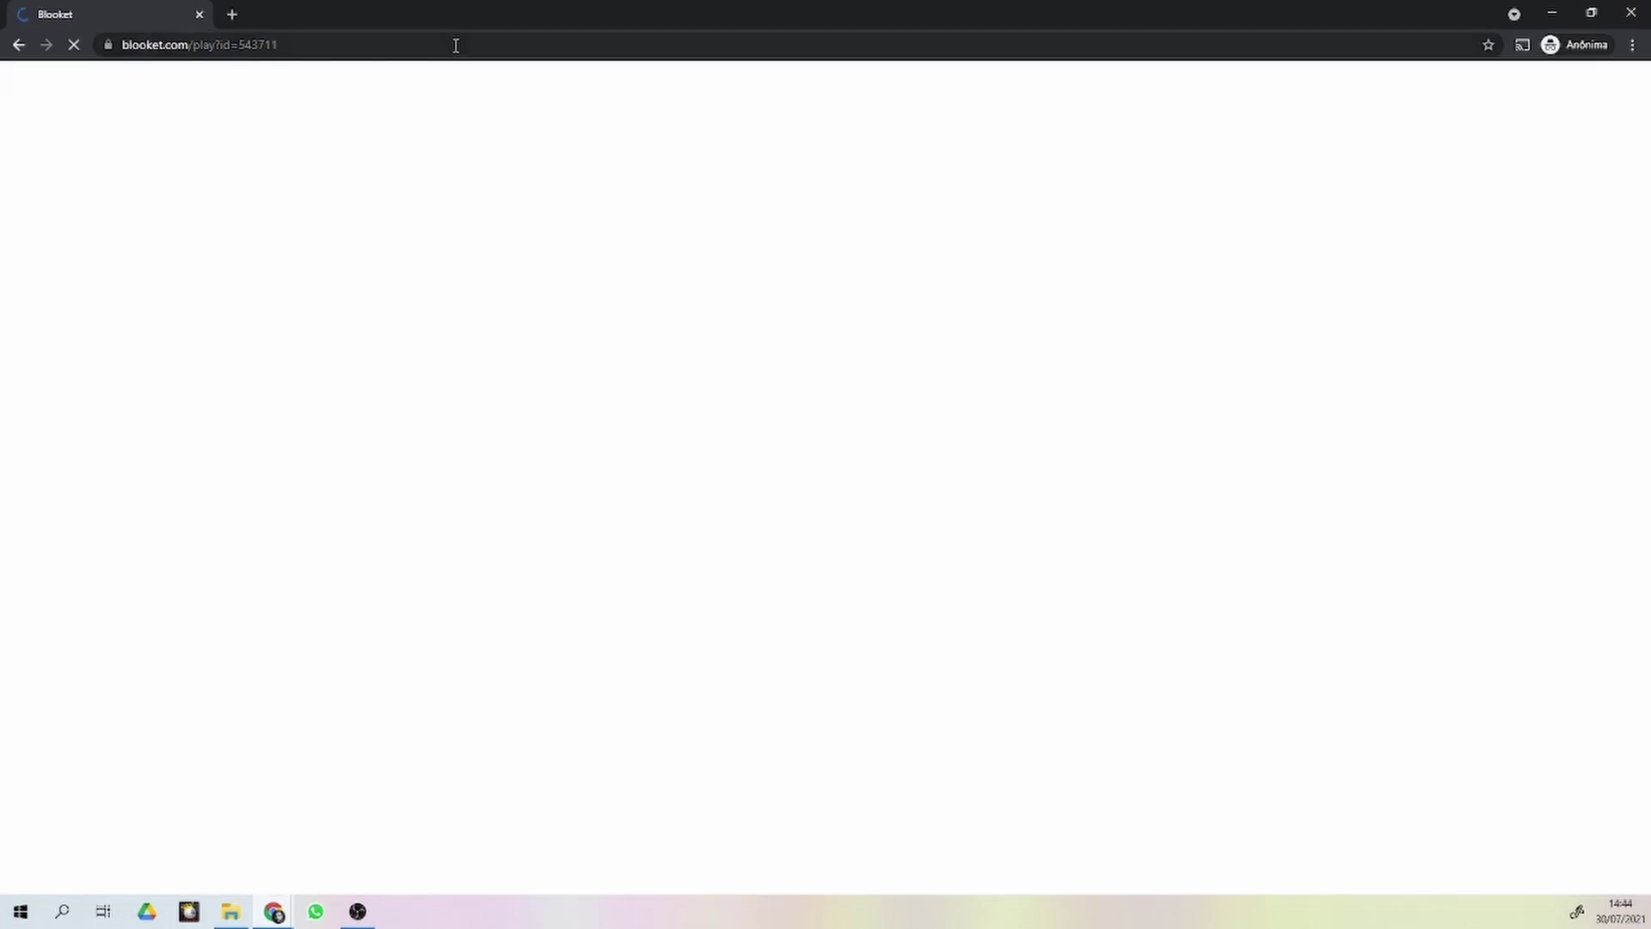